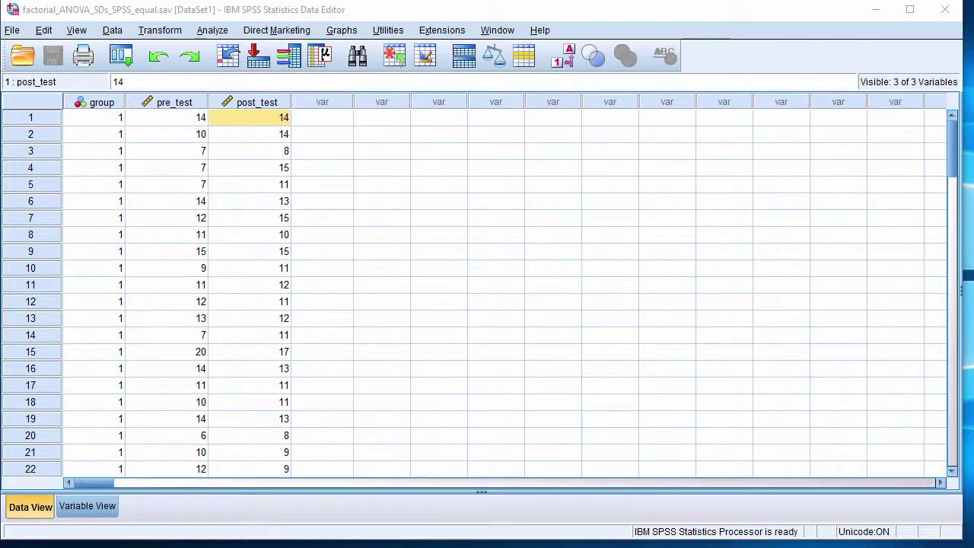
- Inspect the group, pre_test and post_test columns in the data view
{"action": "left_click", "coordinate": [308, 124]}
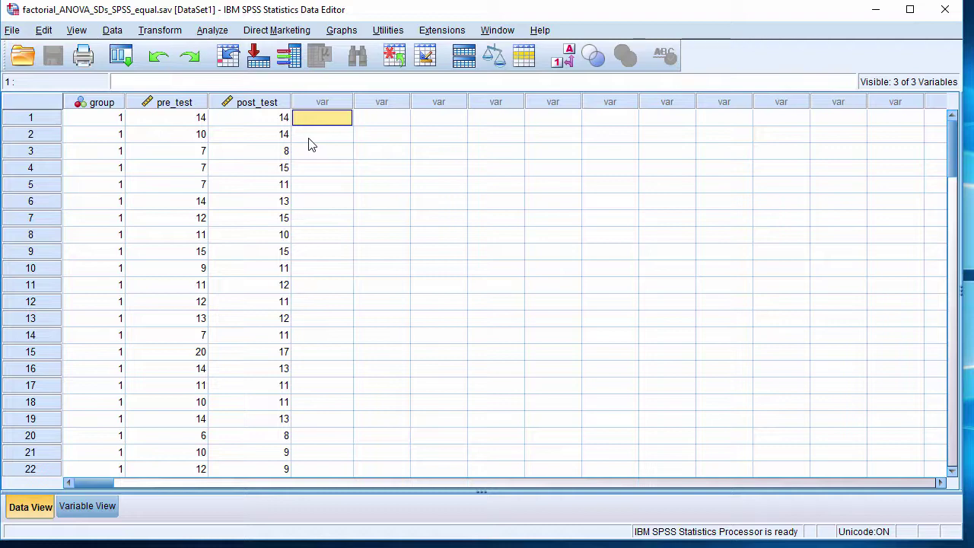
{"action": "left_click", "coordinate": [216, 31]}
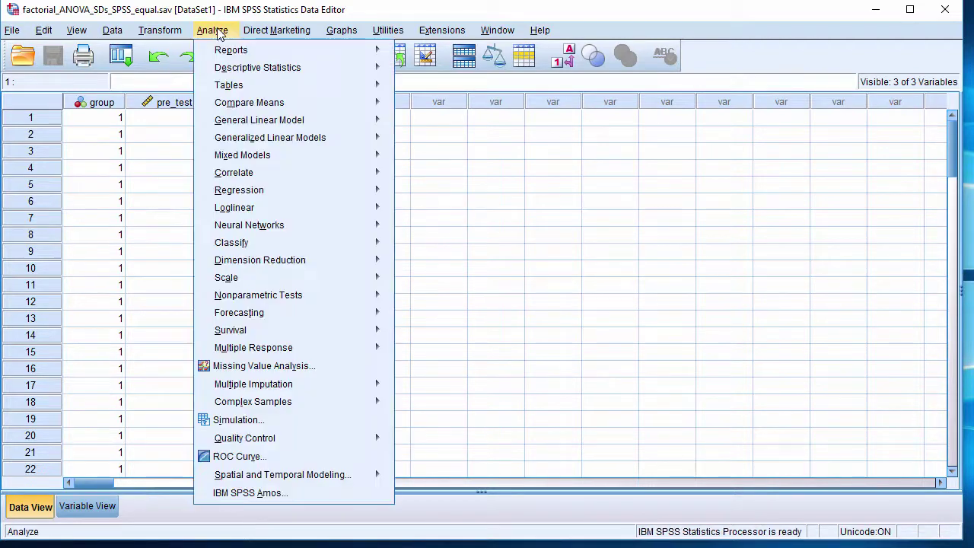
{"action": "left_click", "coordinate": [218, 34]}
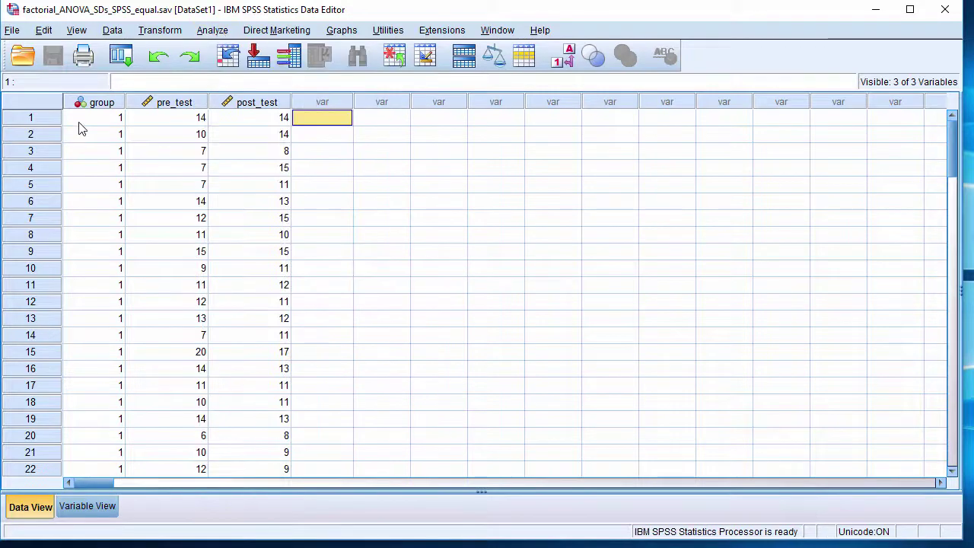
{"action": "left_click", "coordinate": [89, 105]}
{"action": "scroll", "coordinate": [103, 320], "scroll_direction": "down", "scroll_amount": 17}
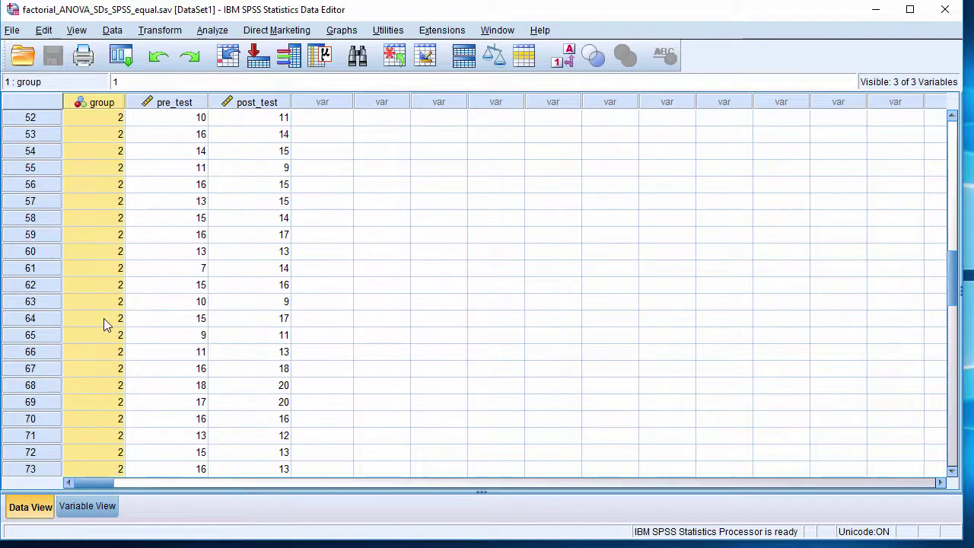
{"action": "scroll", "coordinate": [103, 318], "scroll_direction": "up", "scroll_amount": 17}
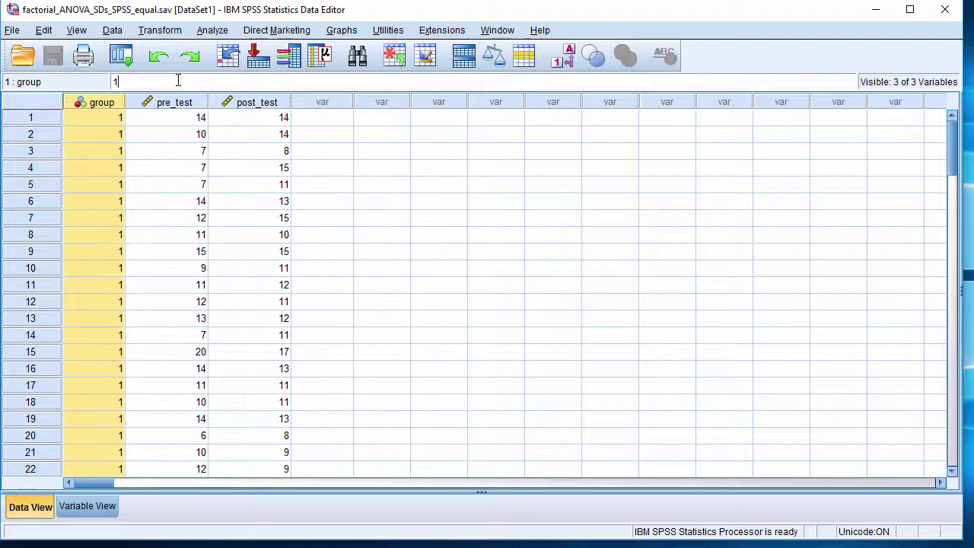
{"action": "left_click", "coordinate": [180, 103]}
{"action": "left_click", "coordinate": [242, 104]}
{"action": "left_click", "coordinate": [305, 120]}
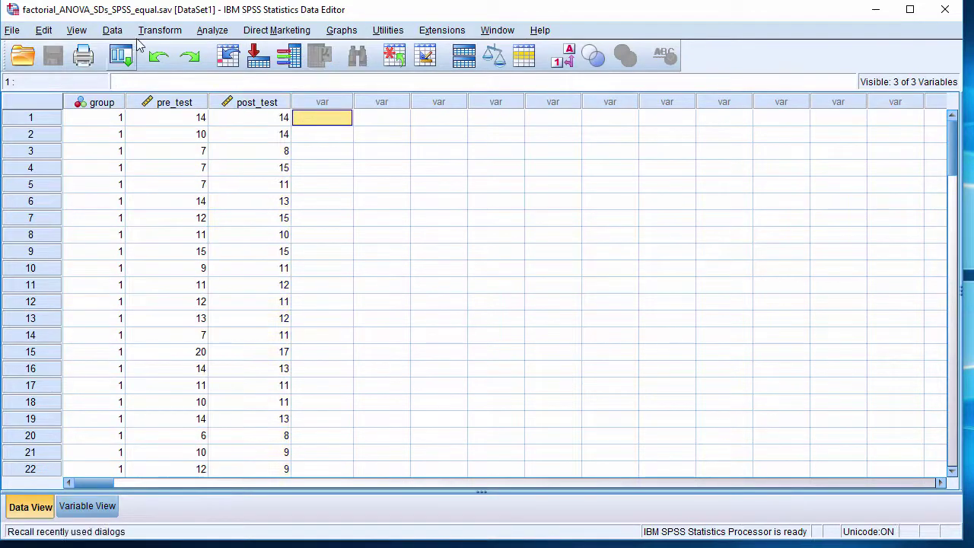
- Start a Repeated Measures analysis and remove the leftover time(2) factor
{"action": "left_click", "coordinate": [217, 32]}
{"action": "mouse_move", "coordinate": [276, 122]}
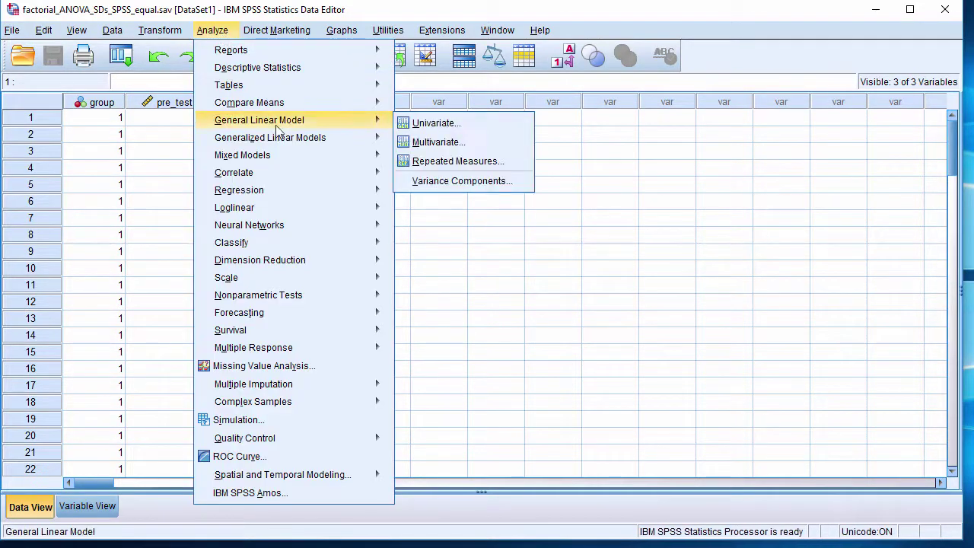
{"action": "left_click", "coordinate": [453, 160]}
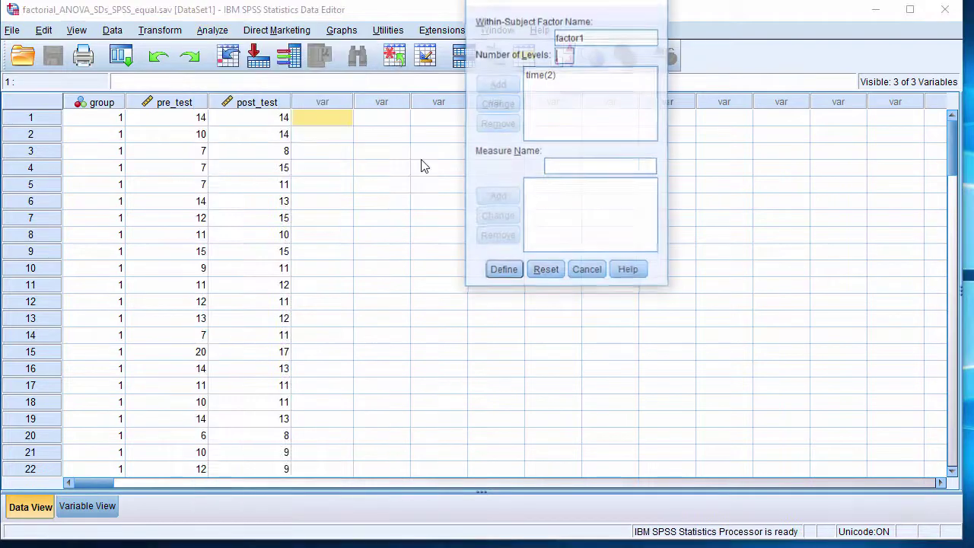
{"action": "left_click", "coordinate": [552, 81]}
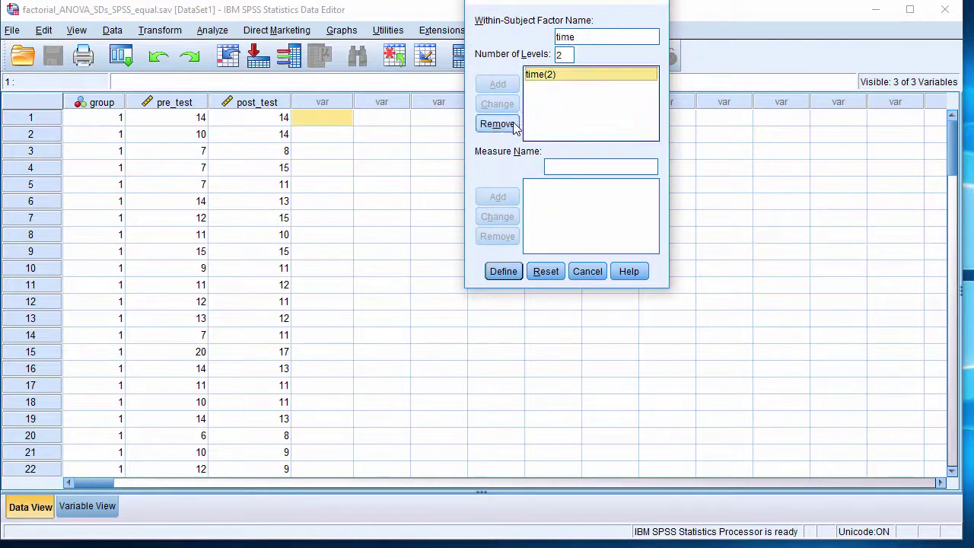
{"action": "left_click", "coordinate": [497, 123]}
- Define a pre_post within-subject factor with 2 levels and proceed to variable assignment
{"action": "left_click", "coordinate": [567, 37]}
{"action": "type", "text": "pre_post"}
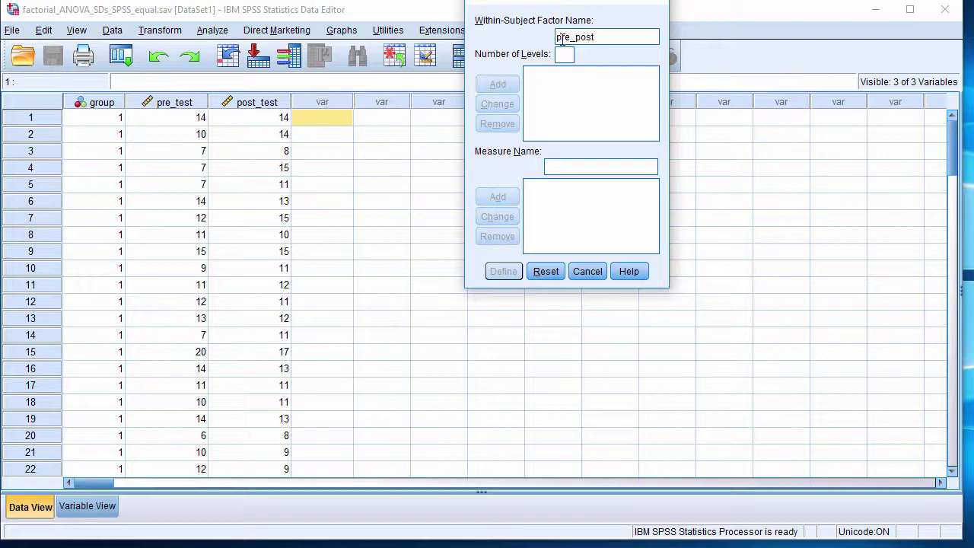
{"action": "left_click", "coordinate": [564, 54]}
{"action": "type", "text": "2"}
{"action": "left_click", "coordinate": [507, 84]}
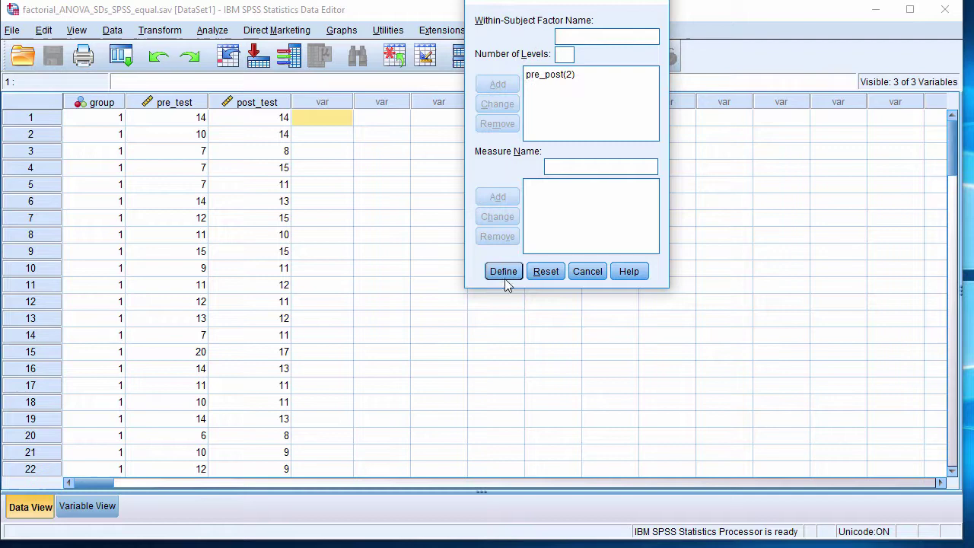
{"action": "left_click", "coordinate": [505, 274]}
{"action": "left_click_drag", "start_coordinate": [648, 22], "coordinate": [743, 38]}
{"action": "left_click", "coordinate": [531, 293]}
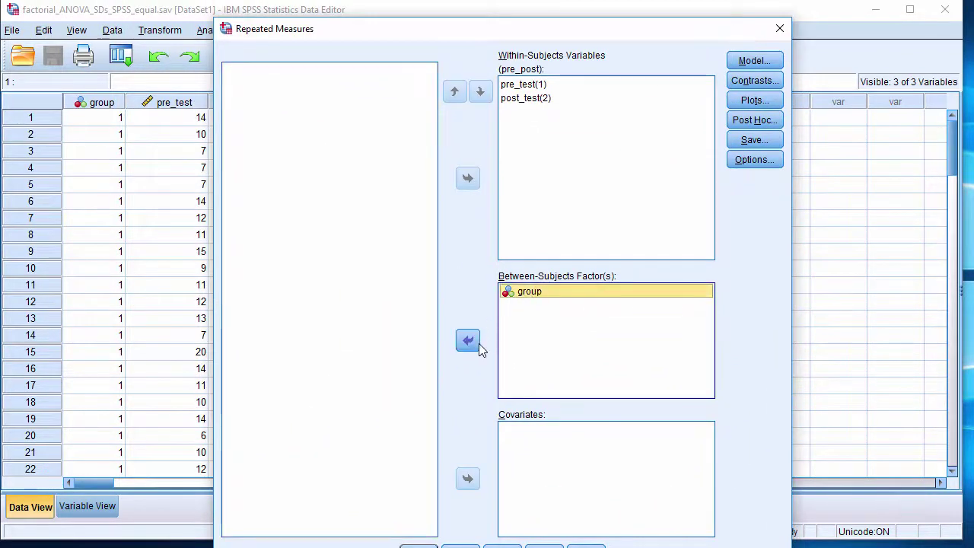
{"action": "left_click", "coordinate": [469, 342]}
{"action": "left_click", "coordinate": [468, 341]}
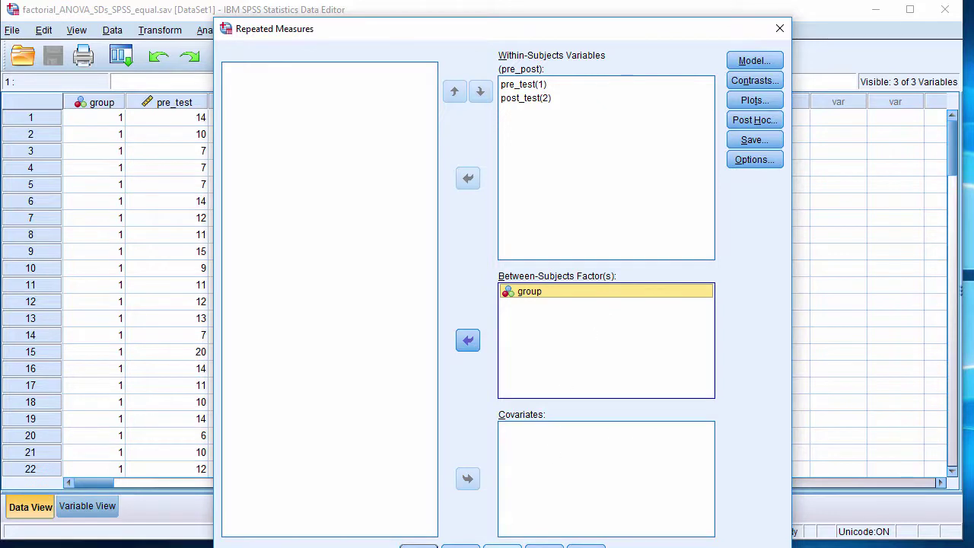
{"action": "left_click_drag", "start_coordinate": [487, 547], "coordinate": [487, 531]}
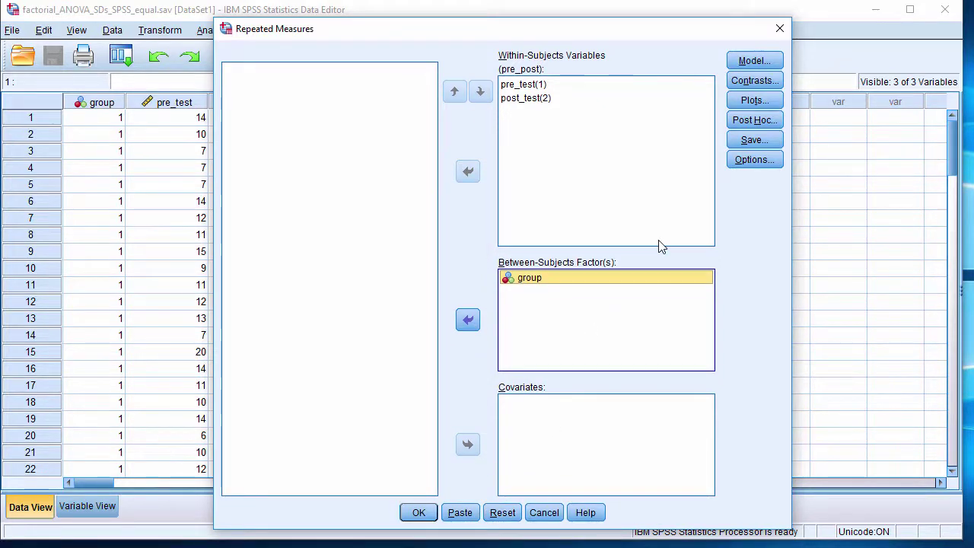
- Request marginal means for group, pre_post and group*pre_post, then run the analysis
{"action": "left_click", "coordinate": [755, 162]}
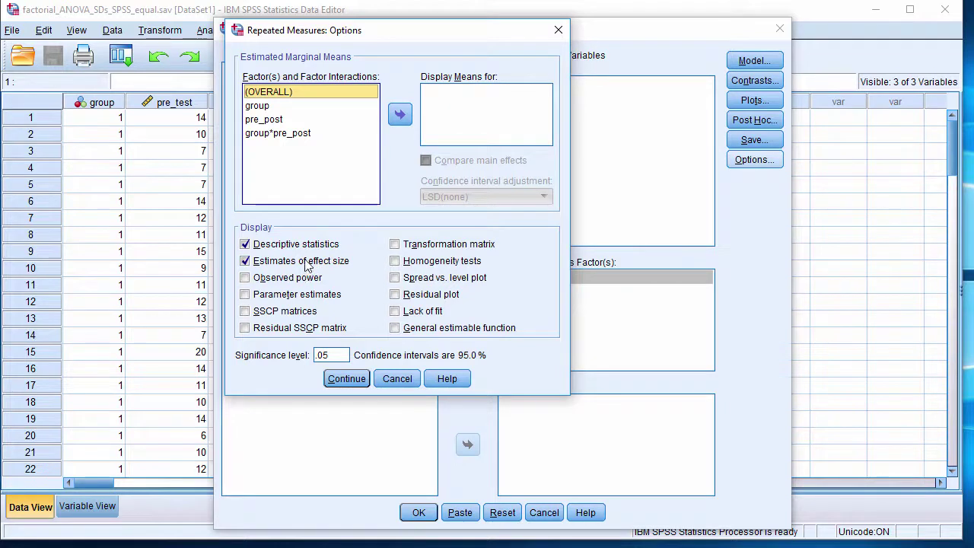
{"action": "left_click", "coordinate": [271, 111]}
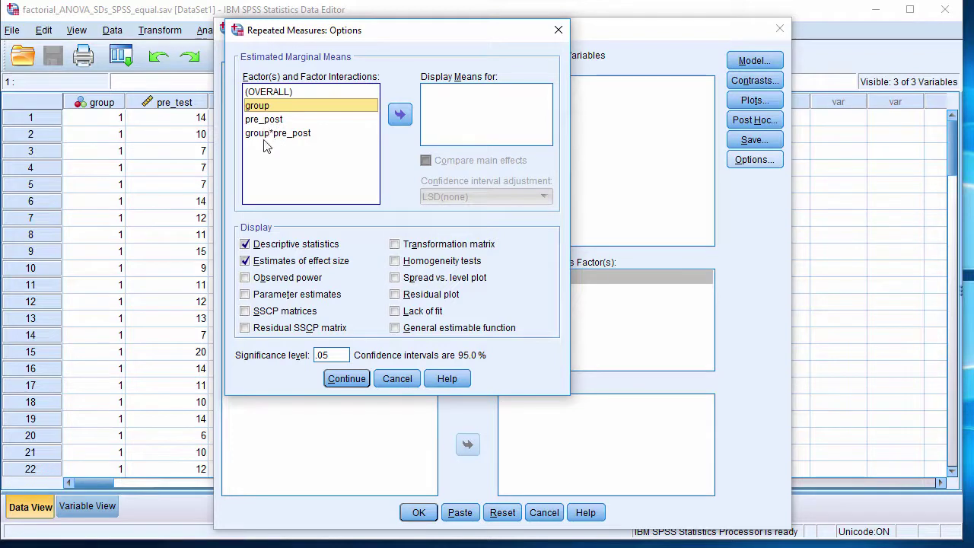
{"action": "left_click", "coordinate": [266, 141], "text": "shift"}
{"action": "left_click", "coordinate": [400, 114]}
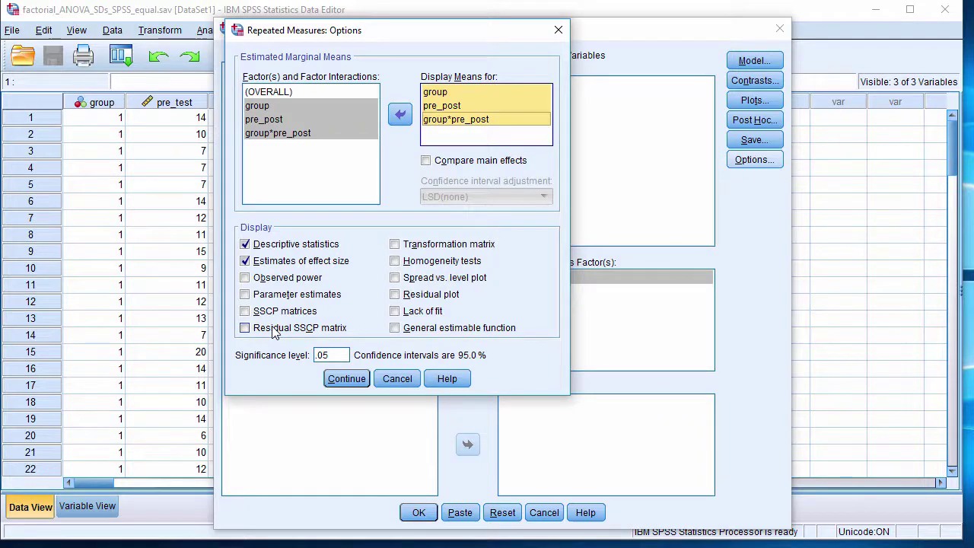
{"action": "left_click", "coordinate": [329, 380]}
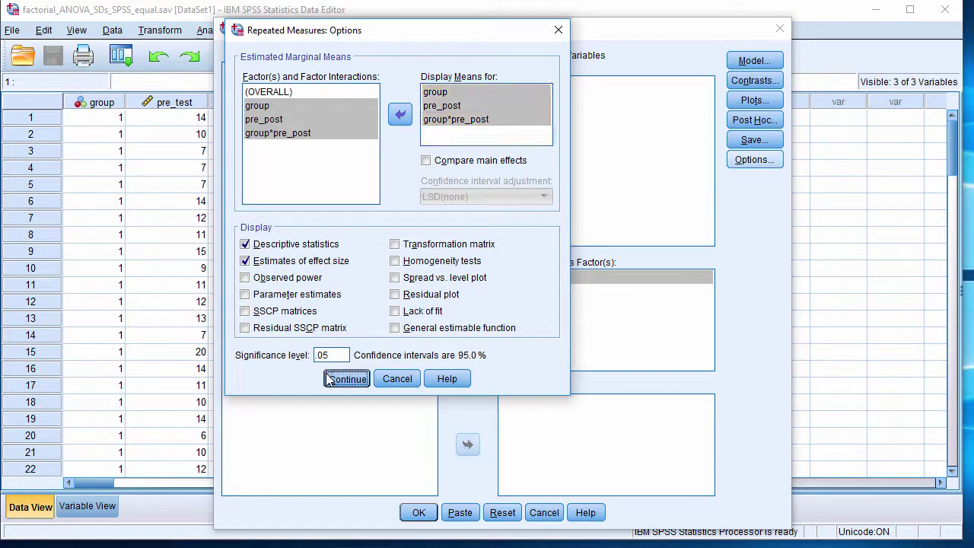
{"action": "left_click", "coordinate": [417, 514]}
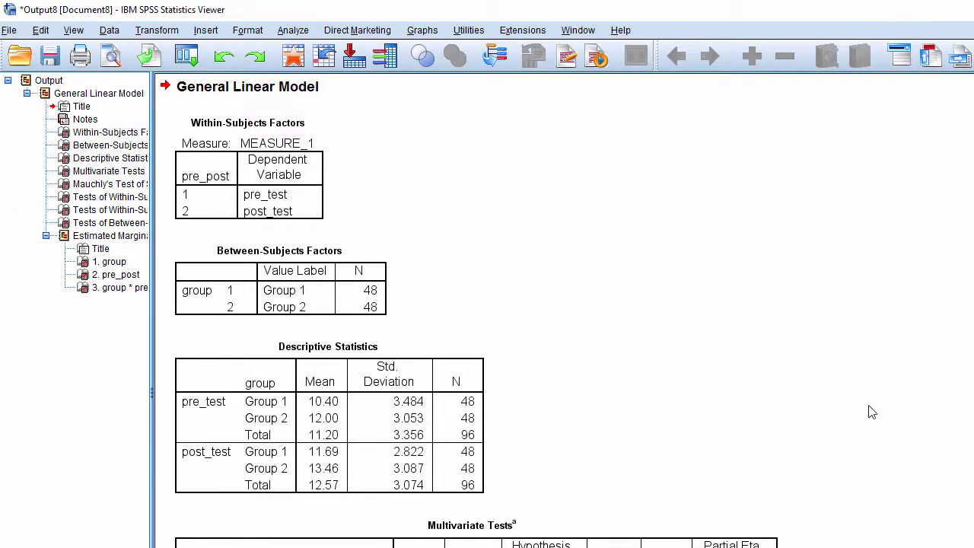
- Scroll to the Descriptive Statistics table of group means and activate it for editing
{"action": "scroll", "coordinate": [284, 237], "scroll_direction": "down", "scroll_amount": 2}
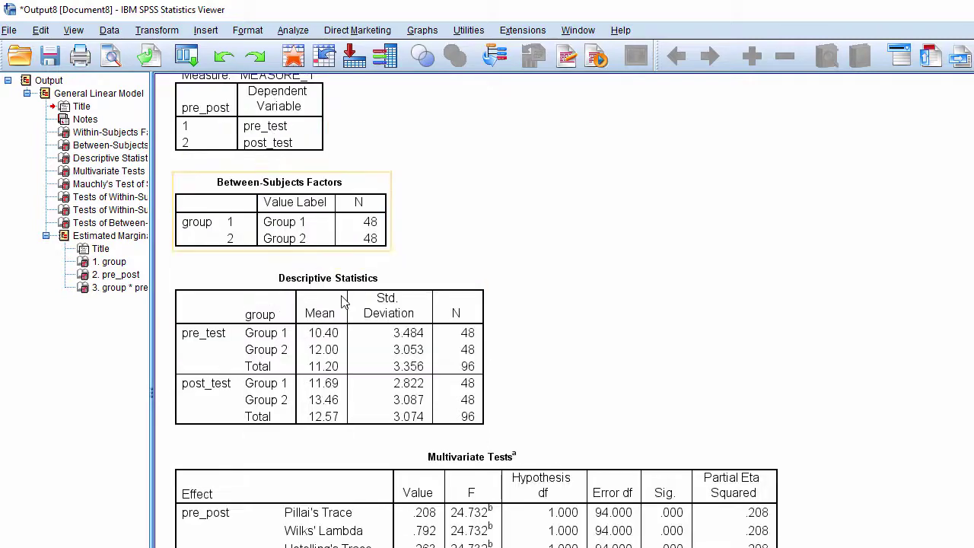
{"action": "scroll", "coordinate": [362, 312], "scroll_direction": "down", "scroll_amount": 1}
{"action": "left_click", "coordinate": [362, 312]}
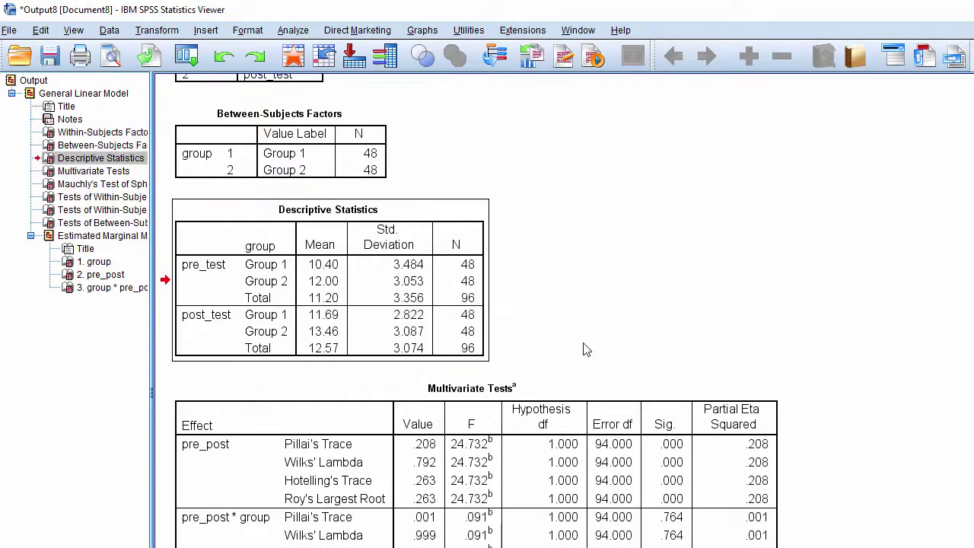
{"action": "double_click", "coordinate": [411, 272]}
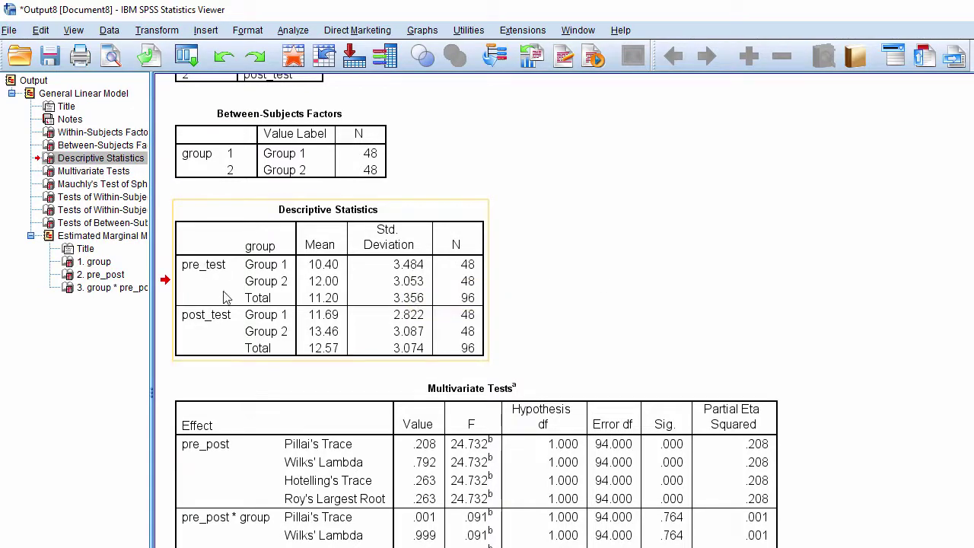
{"action": "scroll", "coordinate": [560, 316], "scroll_direction": "down", "scroll_amount": 2}
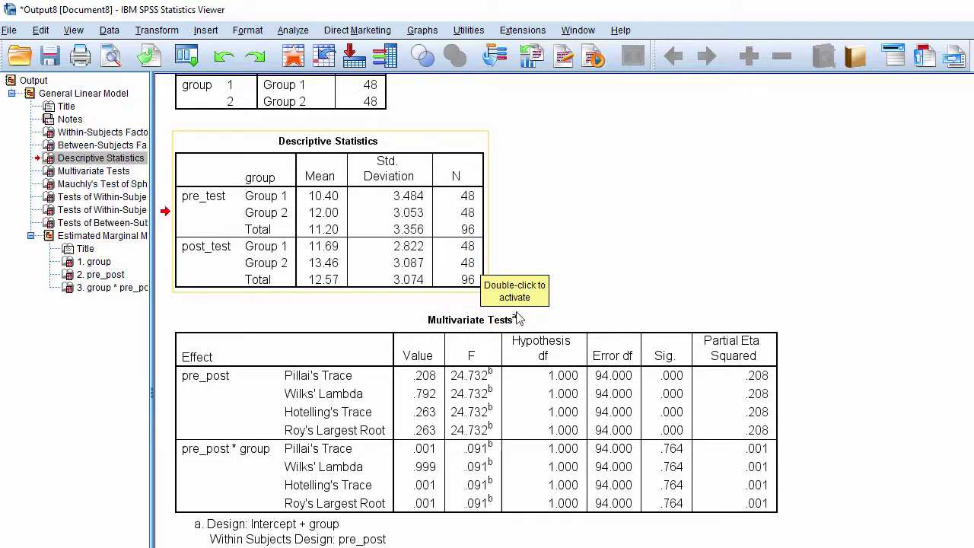
{"action": "scroll", "coordinate": [776, 428], "scroll_direction": "down", "scroll_amount": 15}
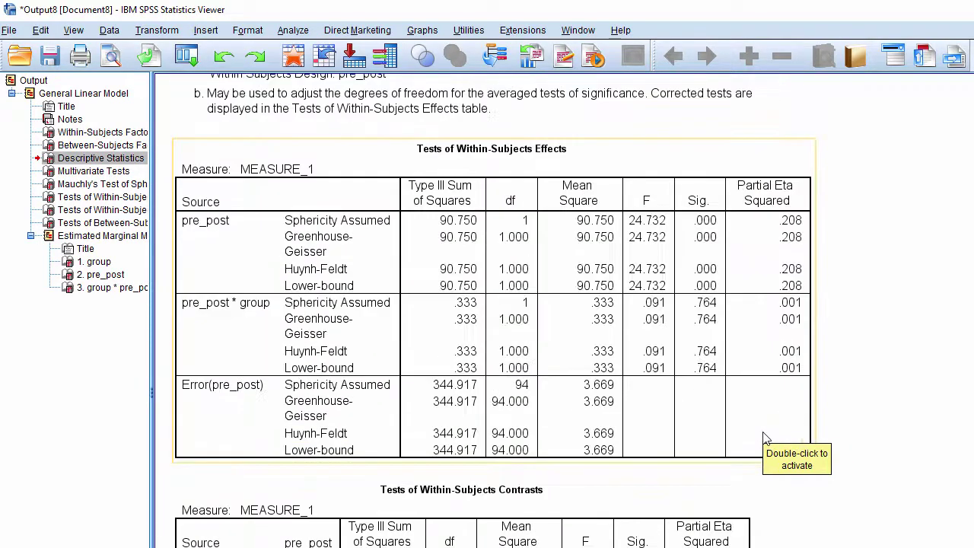
{"action": "scroll", "coordinate": [768, 430], "scroll_direction": "down", "scroll_amount": 12}
{"action": "scroll", "coordinate": [768, 426], "scroll_direction": "up", "scroll_amount": 8}
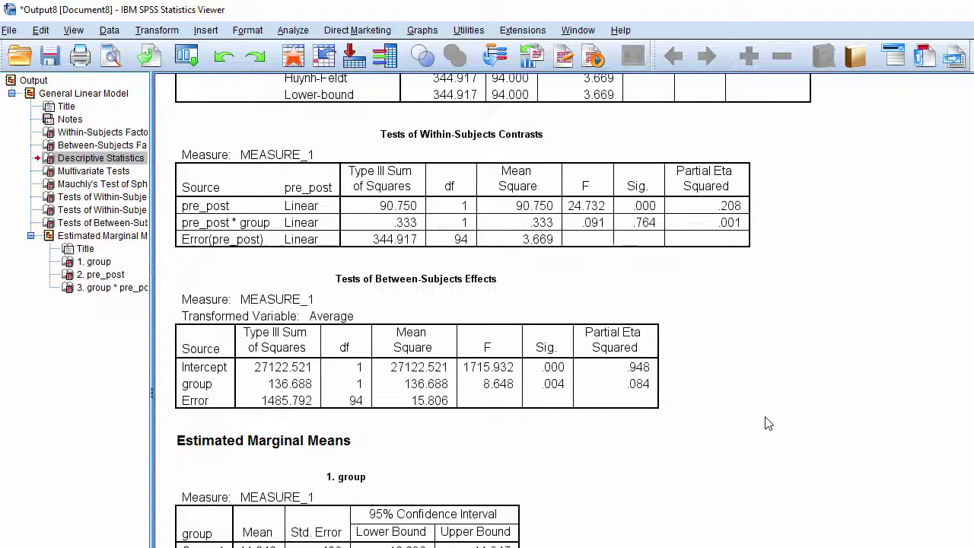
{"action": "scroll", "coordinate": [767, 424], "scroll_direction": "down", "scroll_amount": 3}
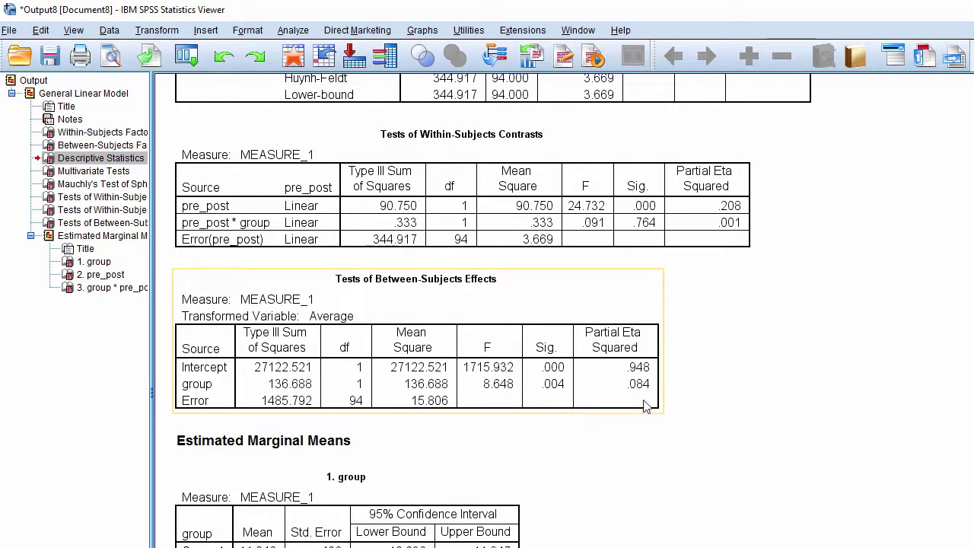
{"action": "scroll", "coordinate": [739, 449], "scroll_direction": "up", "scroll_amount": 10}
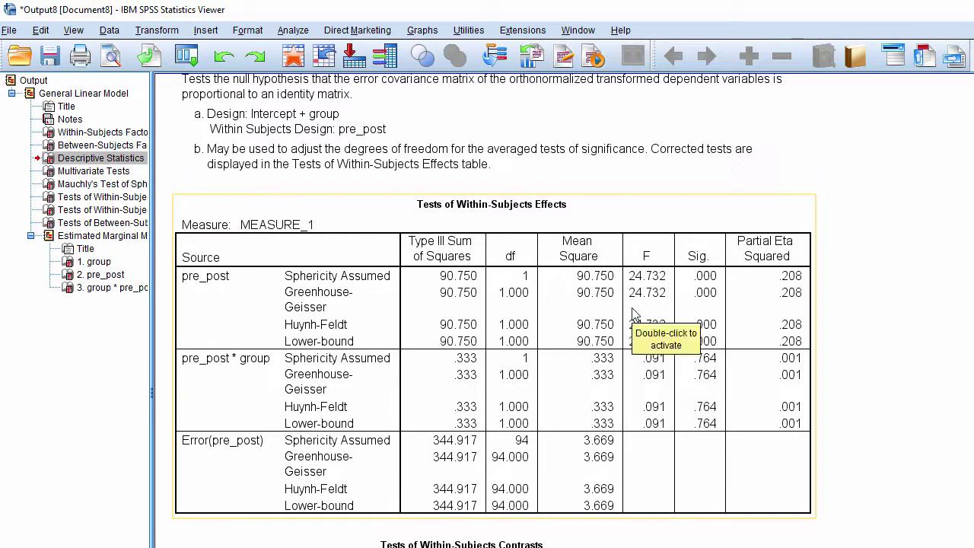
{"action": "scroll", "coordinate": [632, 240], "scroll_direction": "up", "scroll_amount": 10}
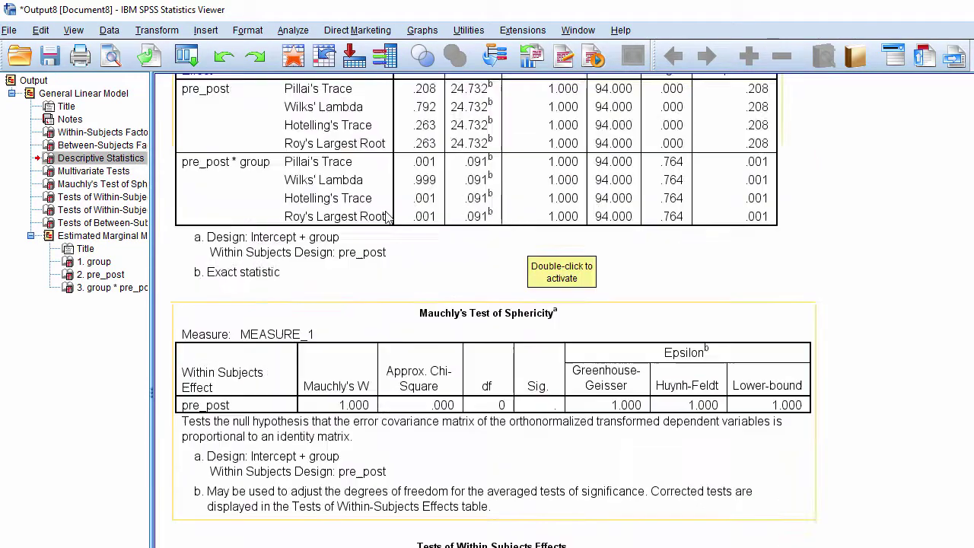
{"action": "scroll", "coordinate": [386, 218], "scroll_direction": "up", "scroll_amount": 2}
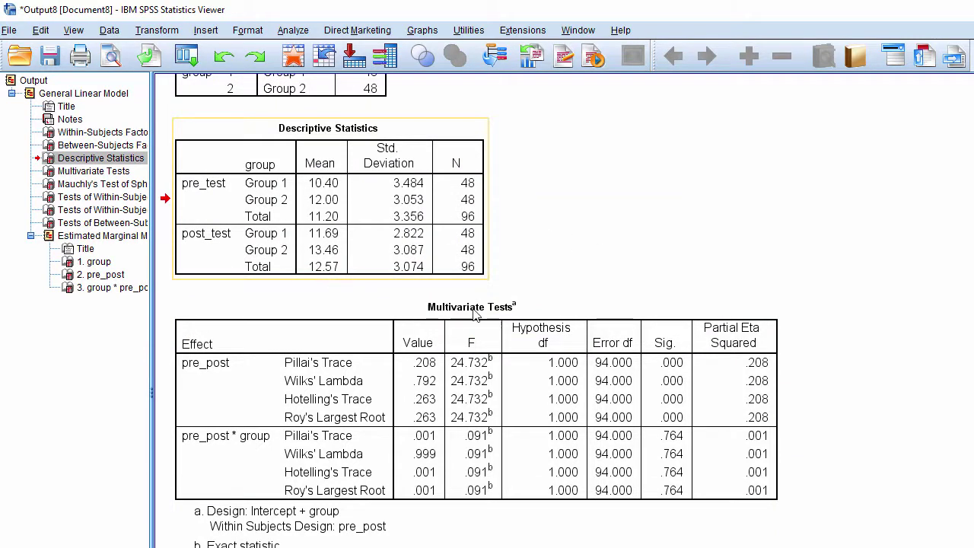
{"action": "scroll", "coordinate": [657, 400], "scroll_direction": "down", "scroll_amount": 10}
{"action": "scroll", "coordinate": [656, 400], "scroll_direction": "down", "scroll_amount": 8}
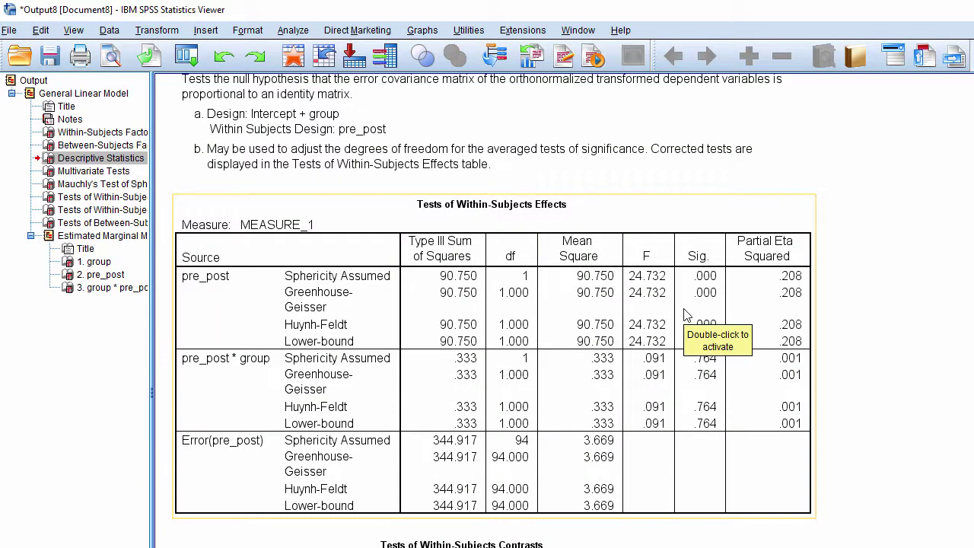
{"action": "scroll", "coordinate": [685, 315], "scroll_direction": "up", "scroll_amount": 16}
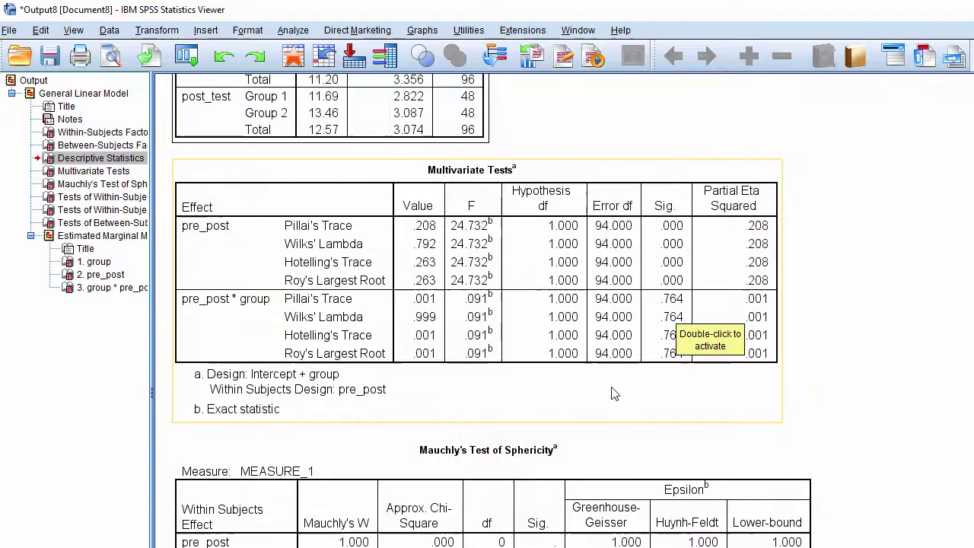
{"action": "scroll", "coordinate": [615, 393], "scroll_direction": "down", "scroll_amount": 20}
{"action": "scroll", "coordinate": [609, 390], "scroll_direction": "down", "scroll_amount": 10}
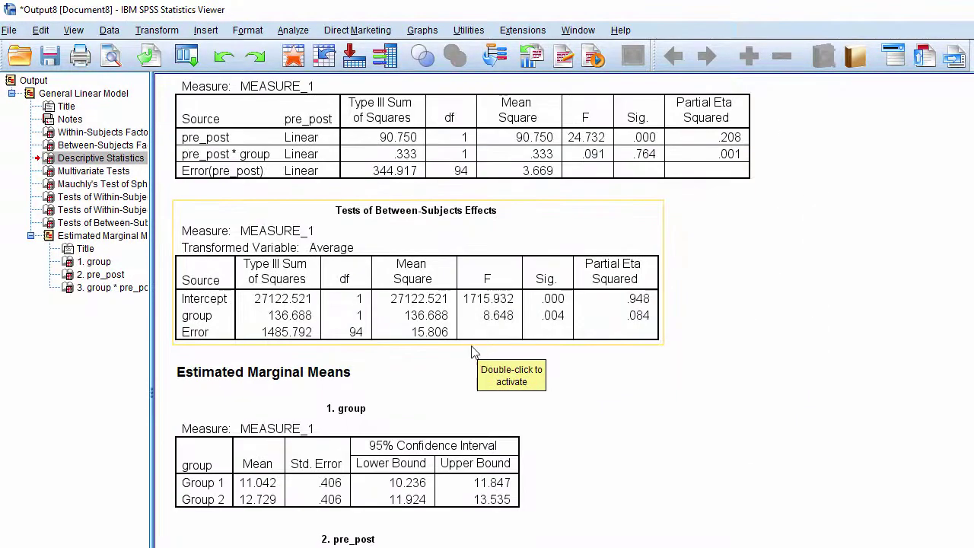
- Review the marginal means output, deselect the 1. group table and open the Analyze menu
{"action": "scroll", "coordinate": [472, 352], "scroll_direction": "down", "scroll_amount": 3}
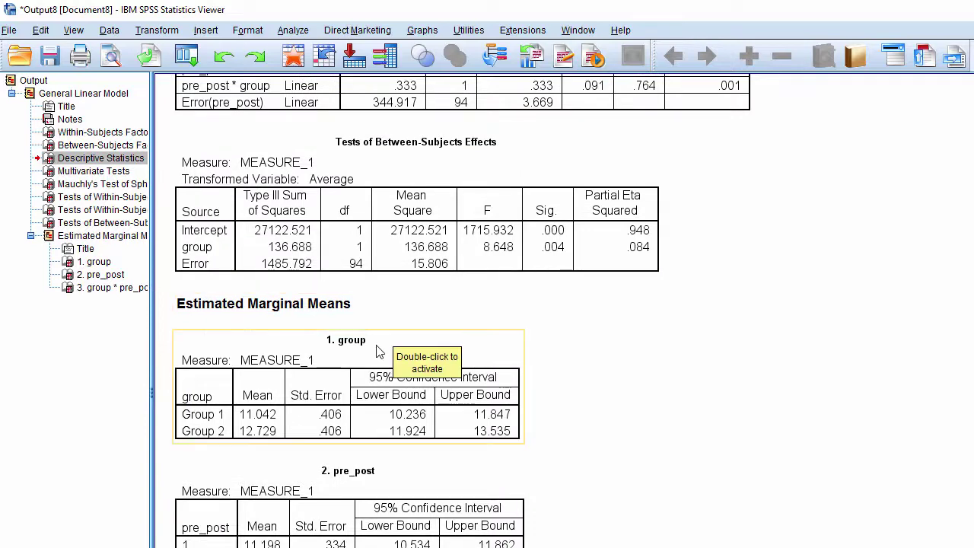
{"action": "scroll", "coordinate": [379, 352], "scroll_direction": "down", "scroll_amount": 3}
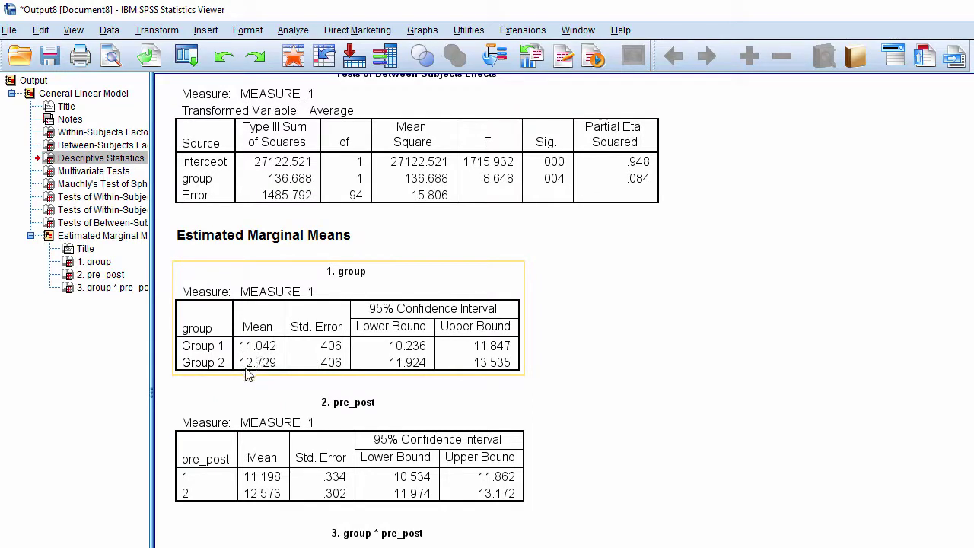
{"action": "left_click", "coordinate": [563, 432]}
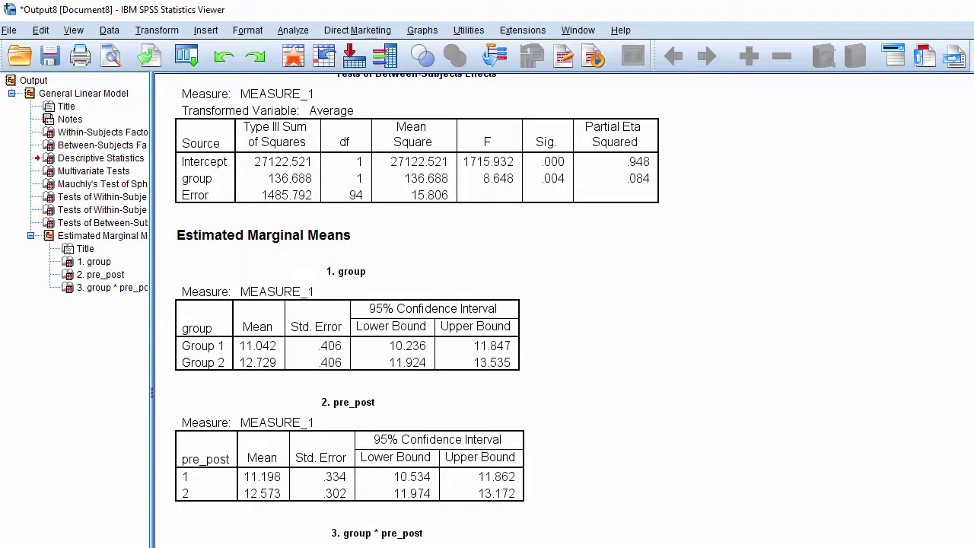
{"action": "scroll", "coordinate": [457, 305], "scroll_direction": "up", "scroll_amount": 2}
{"action": "scroll", "coordinate": [457, 304], "scroll_direction": "down", "scroll_amount": 2}
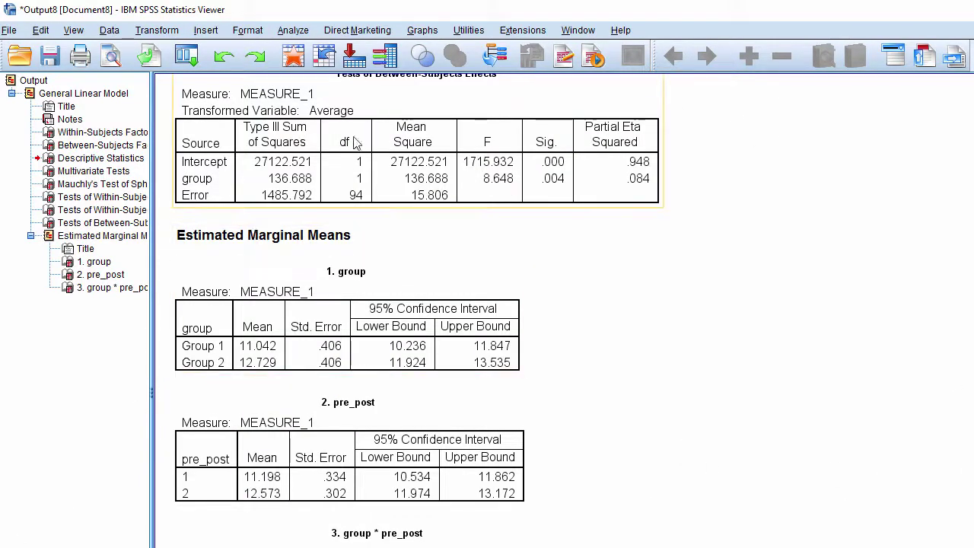
{"action": "left_click", "coordinate": [420, 32]}
- Reopen Repeated Measures, keeping the existing pre_post factor definition
{"action": "mouse_move", "coordinate": [293, 30]}
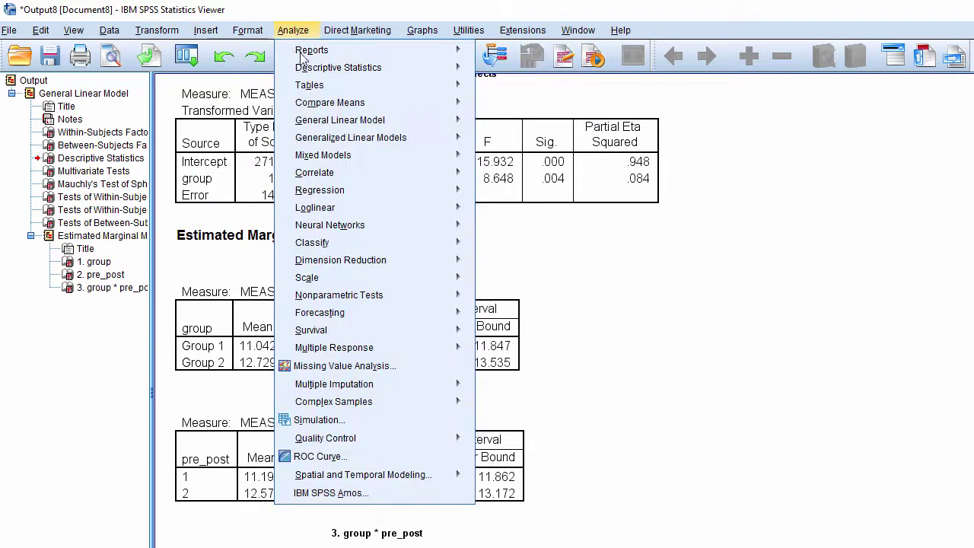
{"action": "mouse_move", "coordinate": [333, 124]}
{"action": "left_click", "coordinate": [537, 162]}
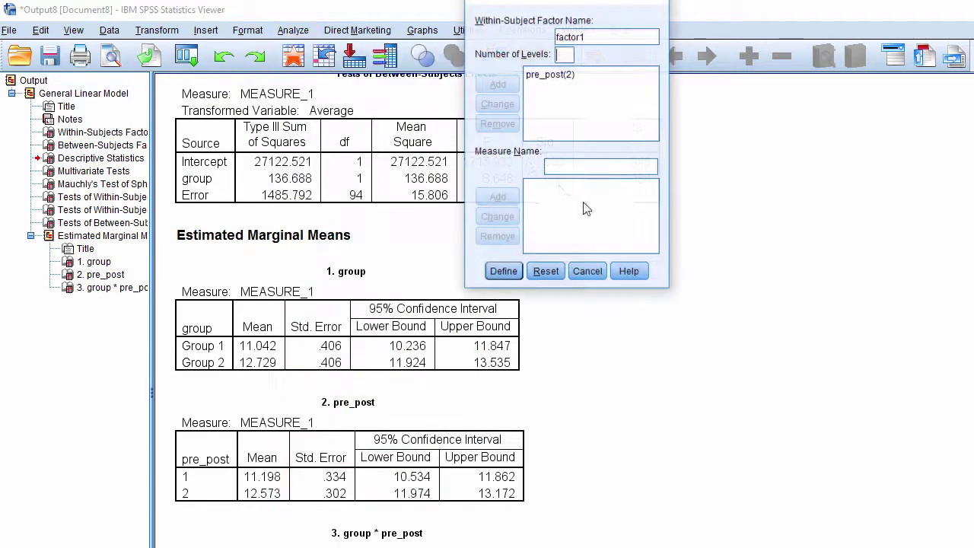
{"action": "left_click", "coordinate": [504, 267]}
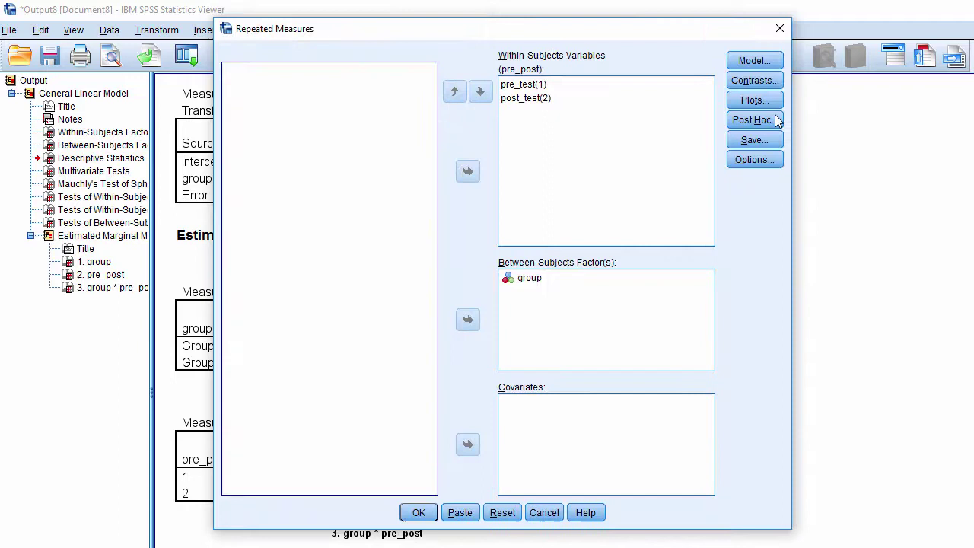
- Add a pre_post*group profile plot with one line per group, and run the analysis
{"action": "left_click", "coordinate": [754, 102]}
{"action": "left_click", "coordinate": [408, 91]}
{"action": "left_click", "coordinate": [289, 71]}
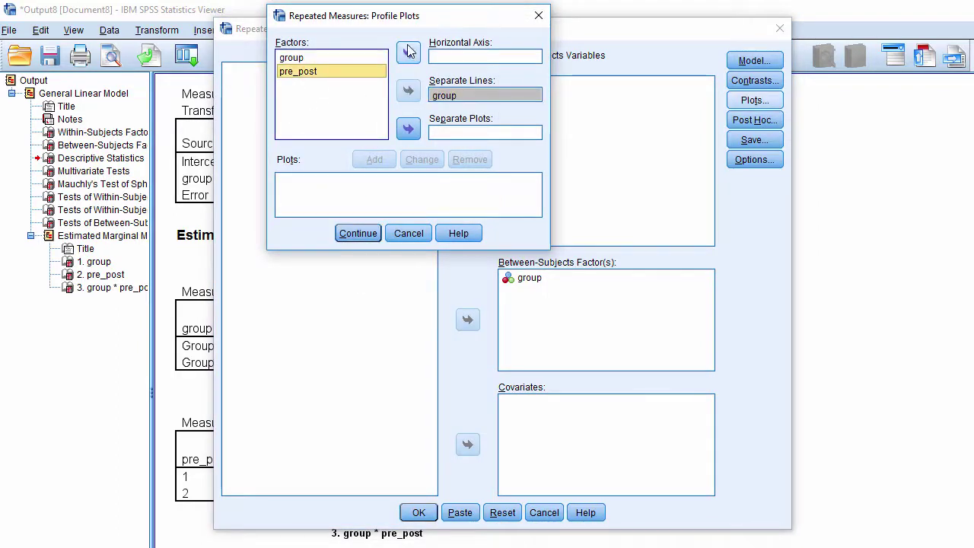
{"action": "left_click", "coordinate": [408, 53]}
{"action": "left_click", "coordinate": [375, 161]}
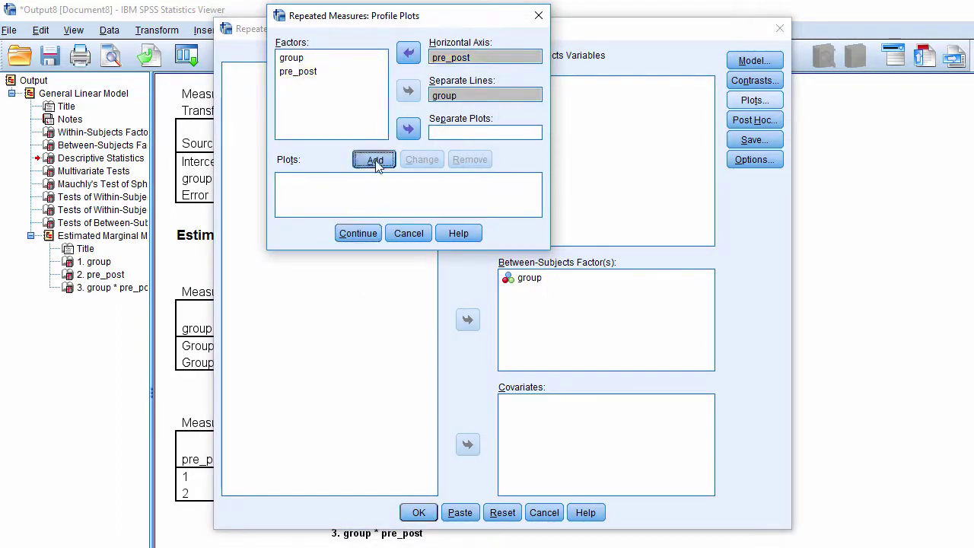
{"action": "left_click", "coordinate": [351, 236]}
{"action": "left_click", "coordinate": [418, 512]}
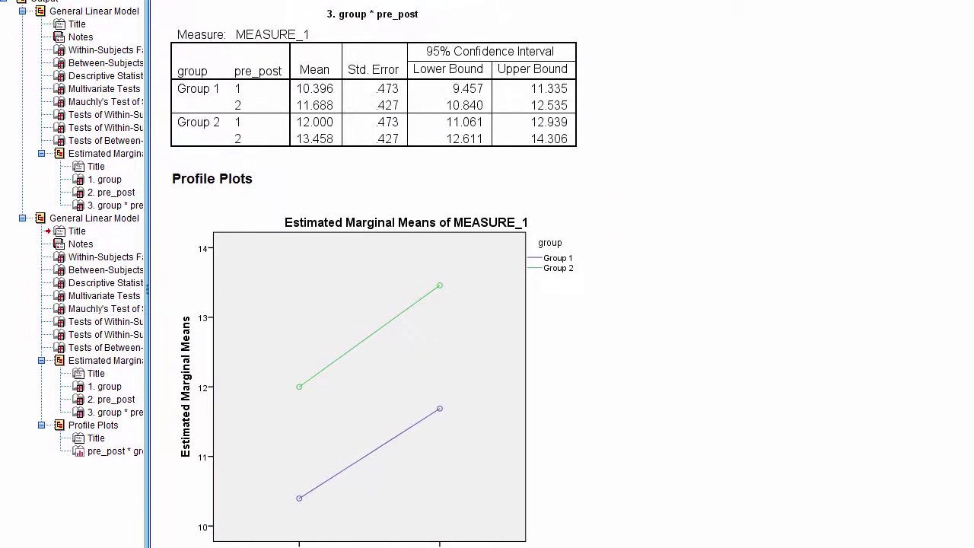
{"action": "scroll", "coordinate": [748, 279], "scroll_direction": "down", "scroll_amount": 4}
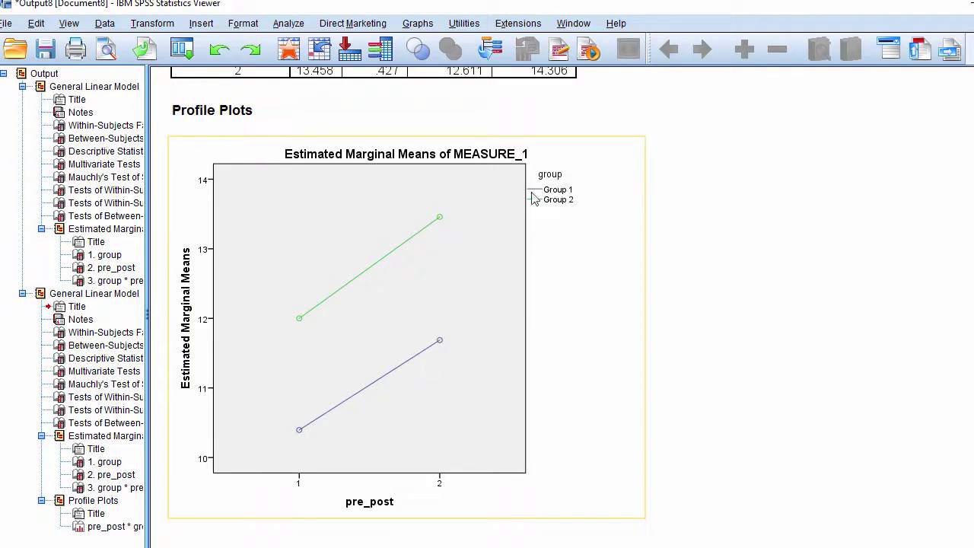
{"action": "scroll", "coordinate": [762, 394], "scroll_direction": "up", "scroll_amount": 6}
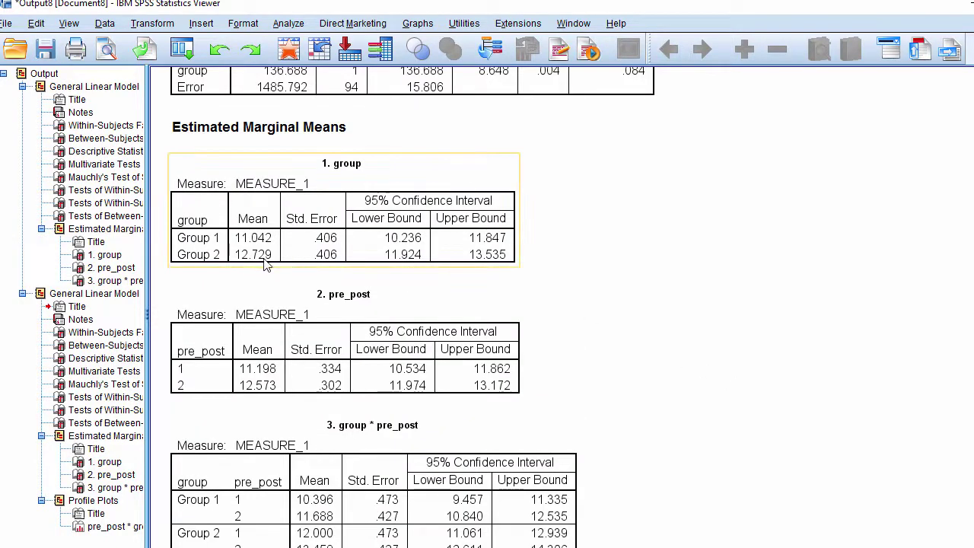
{"action": "scroll", "coordinate": [389, 327], "scroll_direction": "down", "scroll_amount": 6}
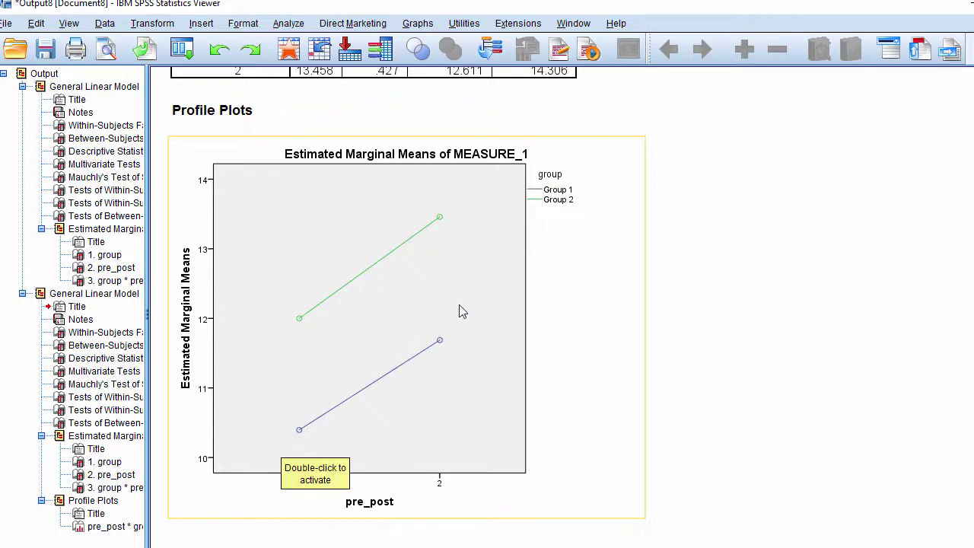
{"action": "scroll", "coordinate": [486, 347], "scroll_direction": "up", "scroll_amount": 2}
{"action": "scroll", "coordinate": [486, 347], "scroll_direction": "up", "scroll_amount": 6}
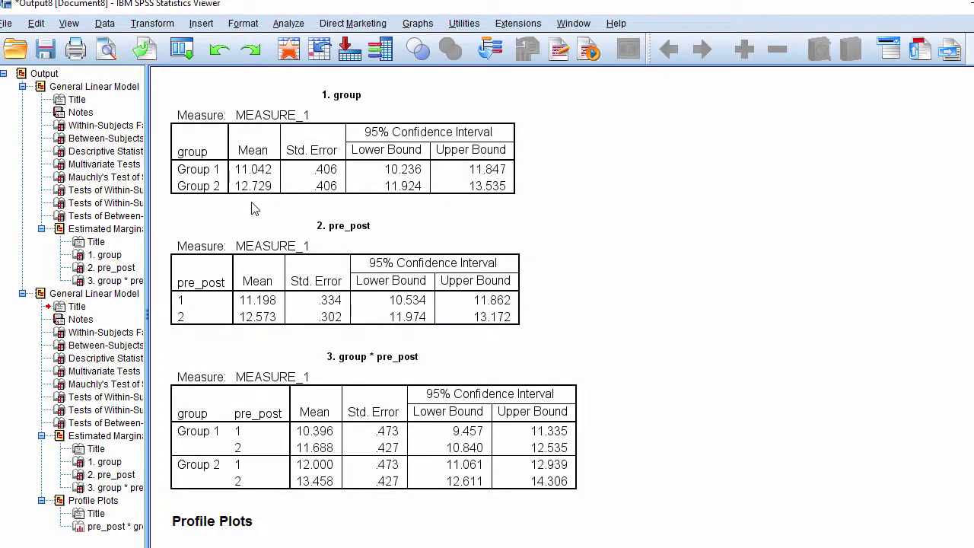
{"action": "scroll", "coordinate": [271, 210], "scroll_direction": "up", "scroll_amount": 3}
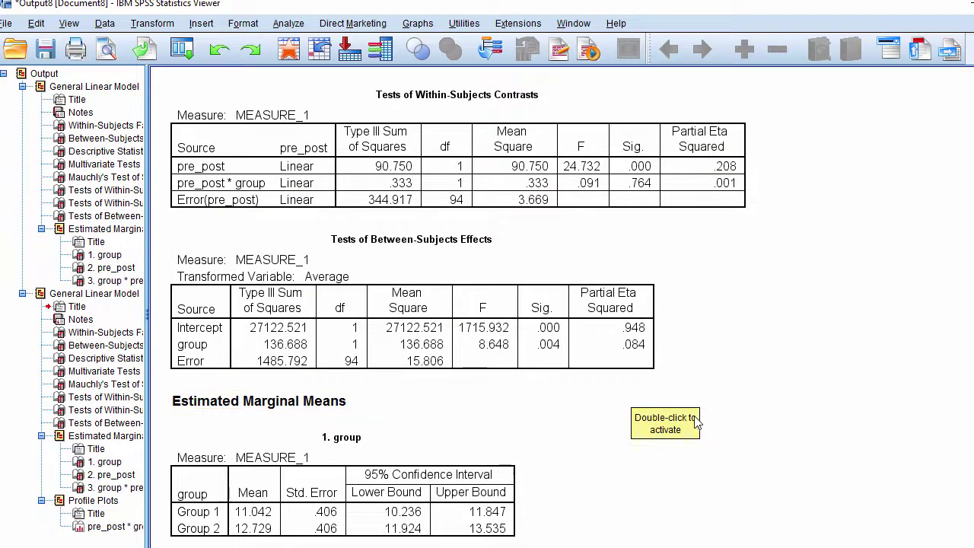
- Scroll through the Estimated Marginal Means output and clear the 1. group table selection
{"action": "scroll", "coordinate": [647, 385], "scroll_direction": "down", "scroll_amount": 3}
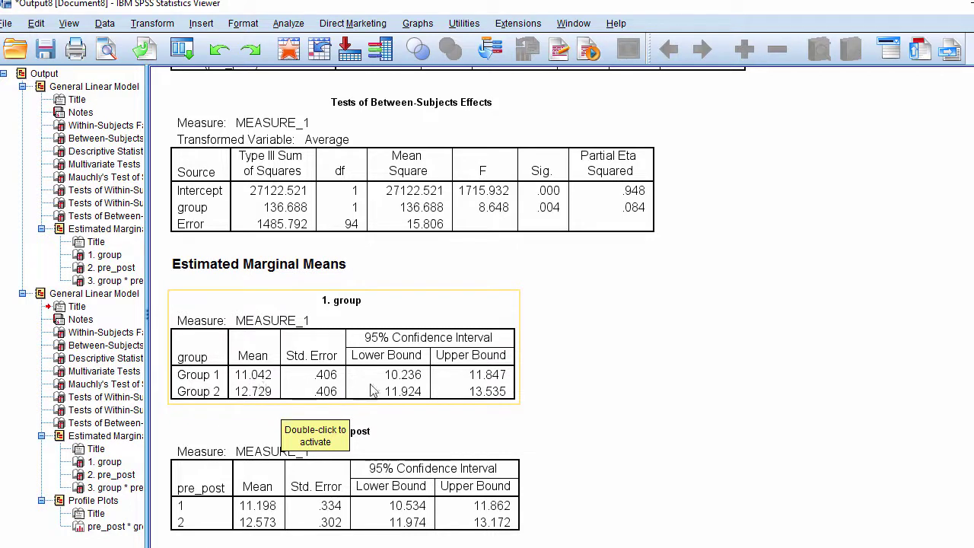
{"action": "left_click", "coordinate": [354, 415]}
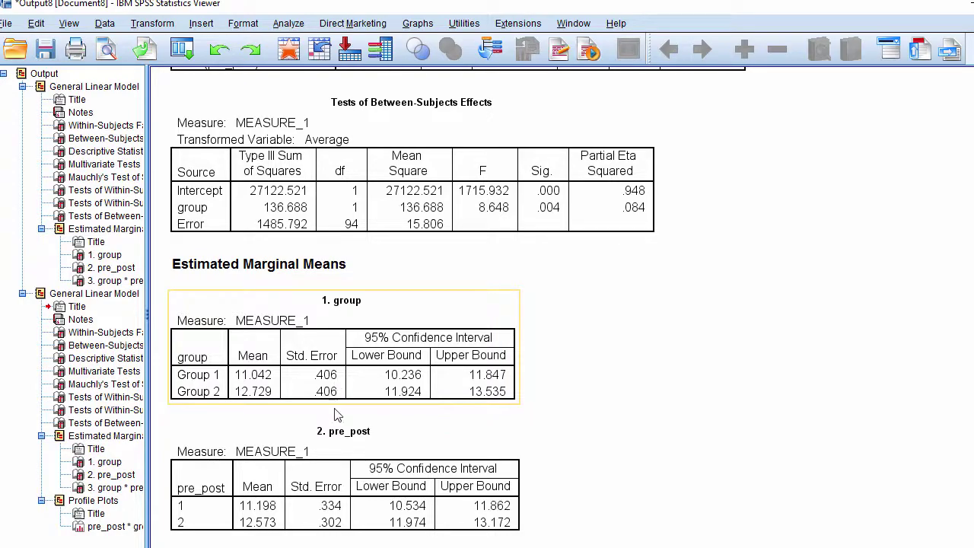
{"action": "scroll", "coordinate": [521, 441], "scroll_direction": "up", "scroll_amount": 15}
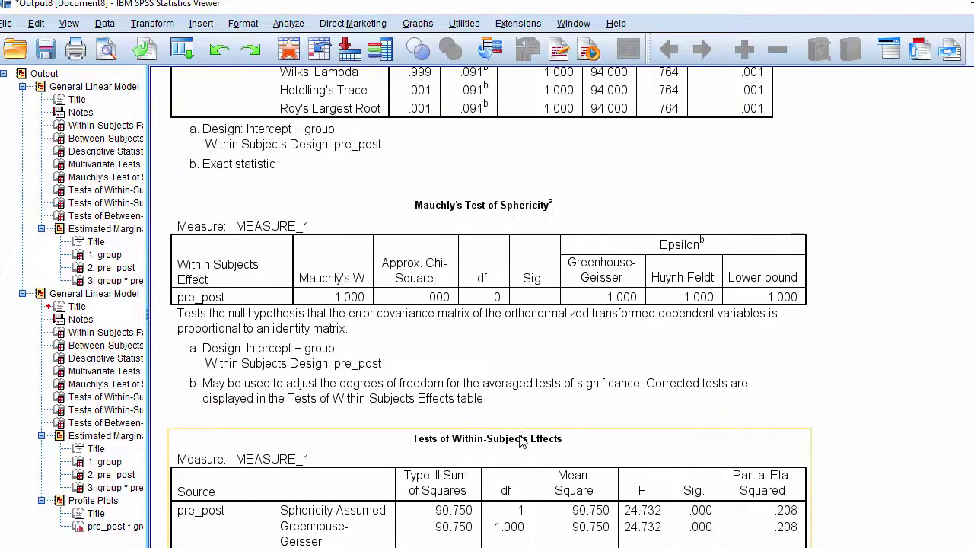
{"action": "scroll", "coordinate": [521, 441], "scroll_direction": "up", "scroll_amount": 2}
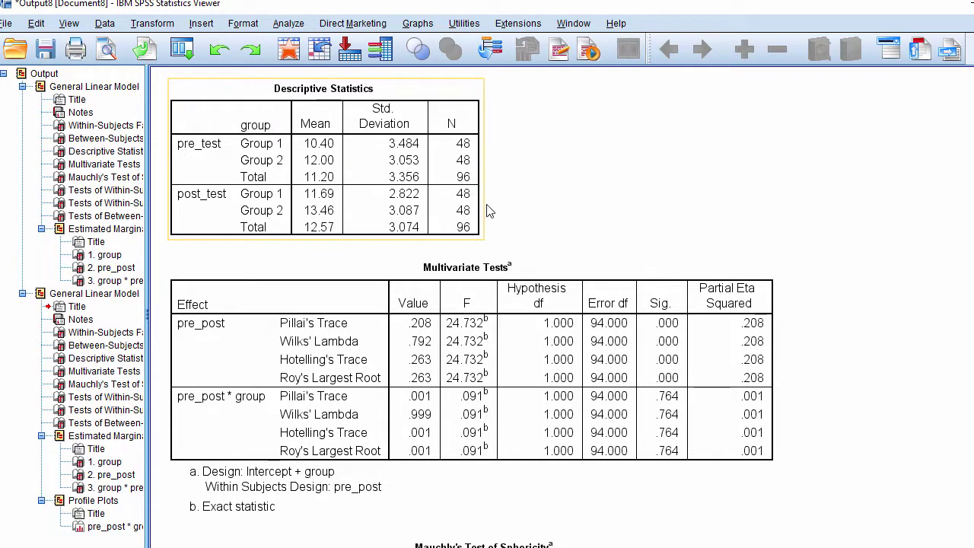
{"action": "scroll", "coordinate": [563, 377], "scroll_direction": "down", "scroll_amount": 20}
{"action": "scroll", "coordinate": [564, 377], "scroll_direction": "down", "scroll_amount": 6}
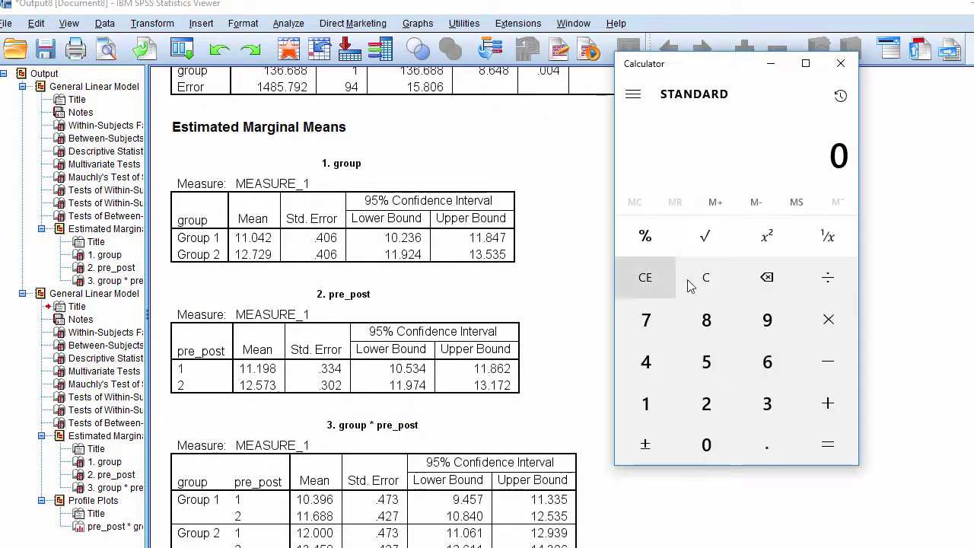
- Compute √48 × .406 in Calculator, giving the standard deviation 2.812850511491857
{"action": "type", "text": "48"}
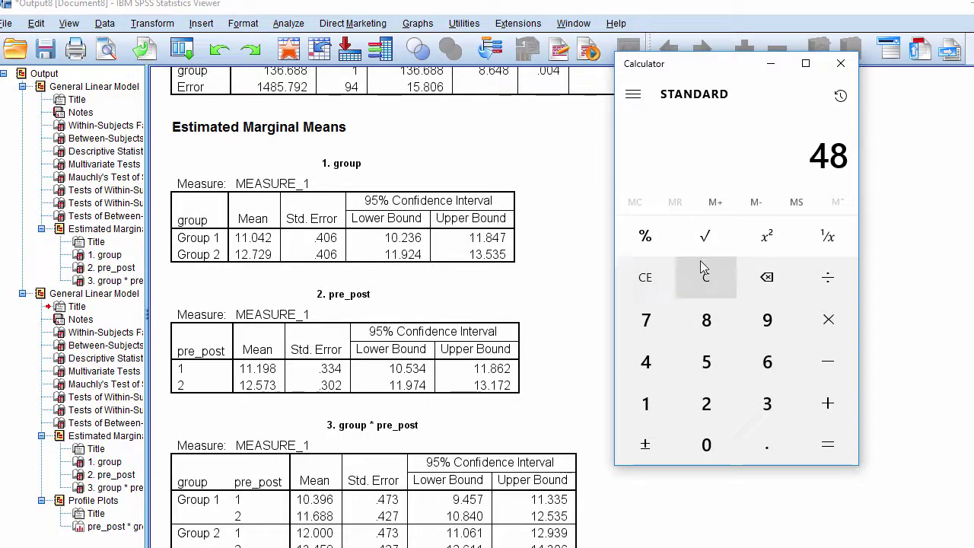
{"action": "left_click", "coordinate": [707, 251]}
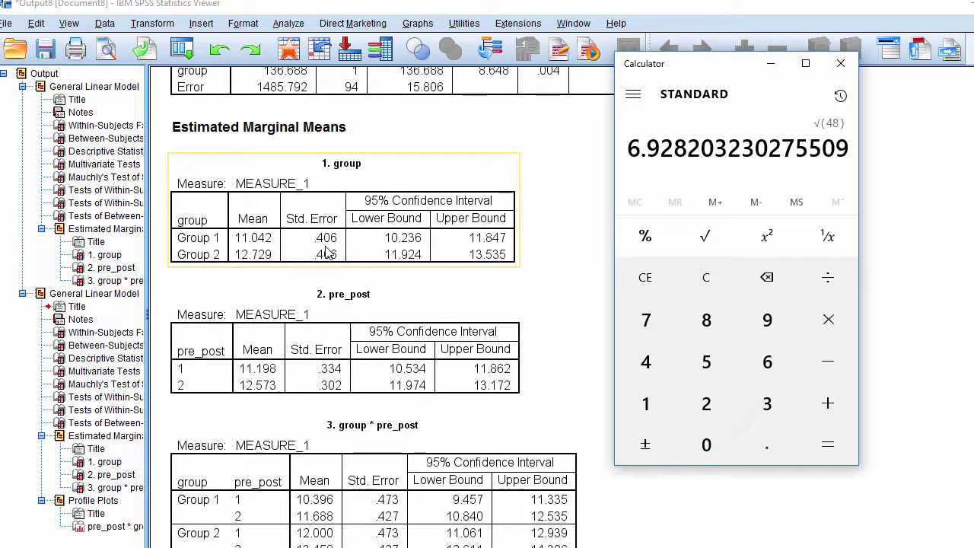
{"action": "key", "text": "asterisk"}
{"action": "type", "text": ".406"}
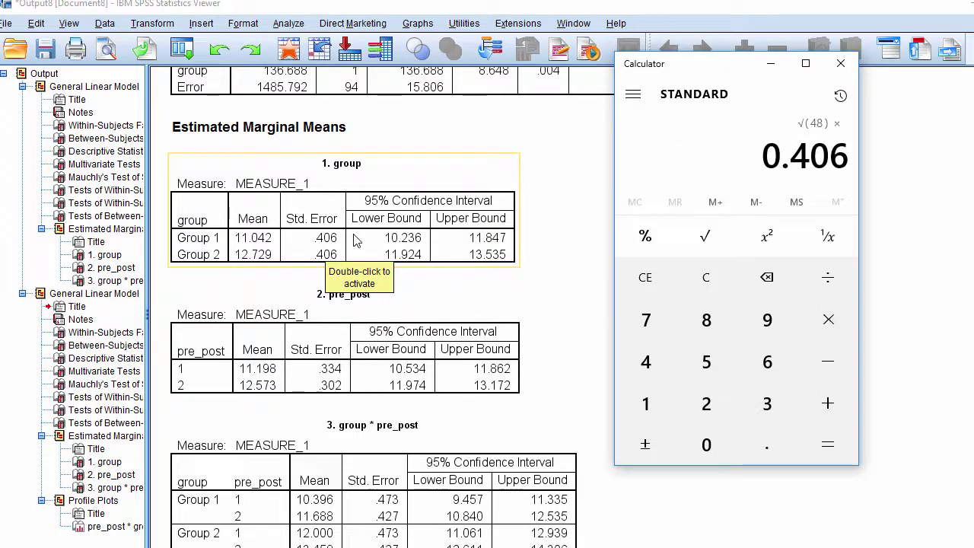
{"action": "key", "text": "Return"}
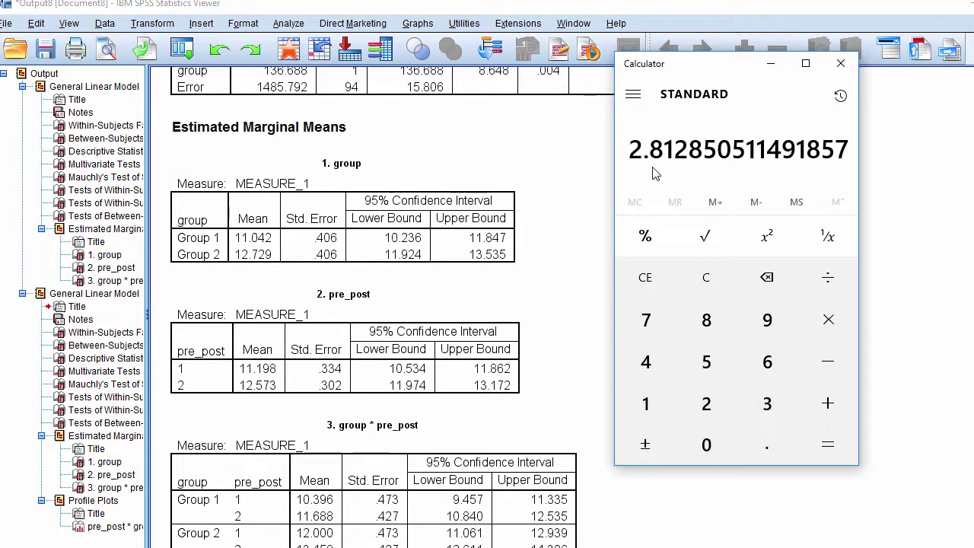
{"action": "left_click", "coordinate": [320, 248]}
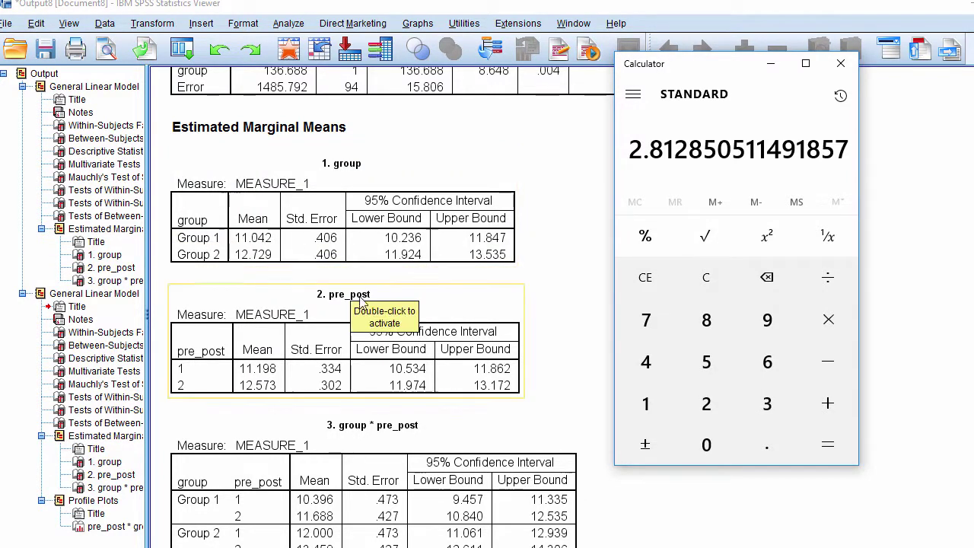
- Bring the SPSS Viewer forward and scroll through the marginal means tables and profile plot
{"action": "left_click", "coordinate": [586, 285]}
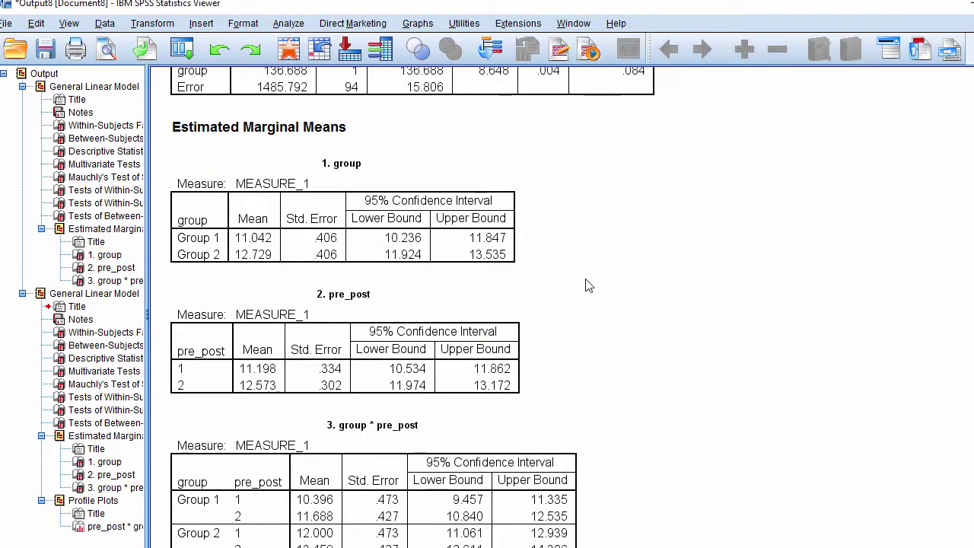
{"action": "scroll", "coordinate": [614, 337], "scroll_direction": "down", "scroll_amount": 8}
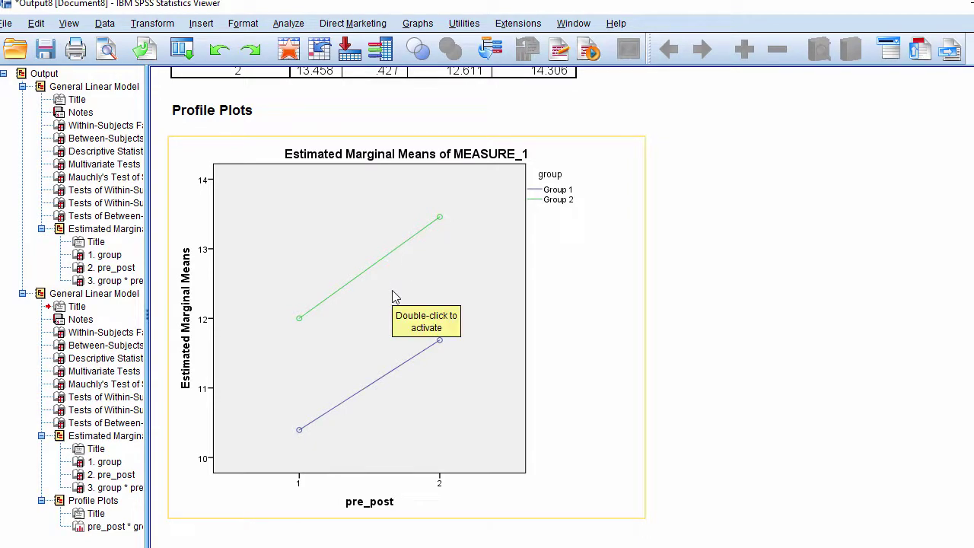
{"action": "scroll", "coordinate": [533, 257], "scroll_direction": "up", "scroll_amount": 5}
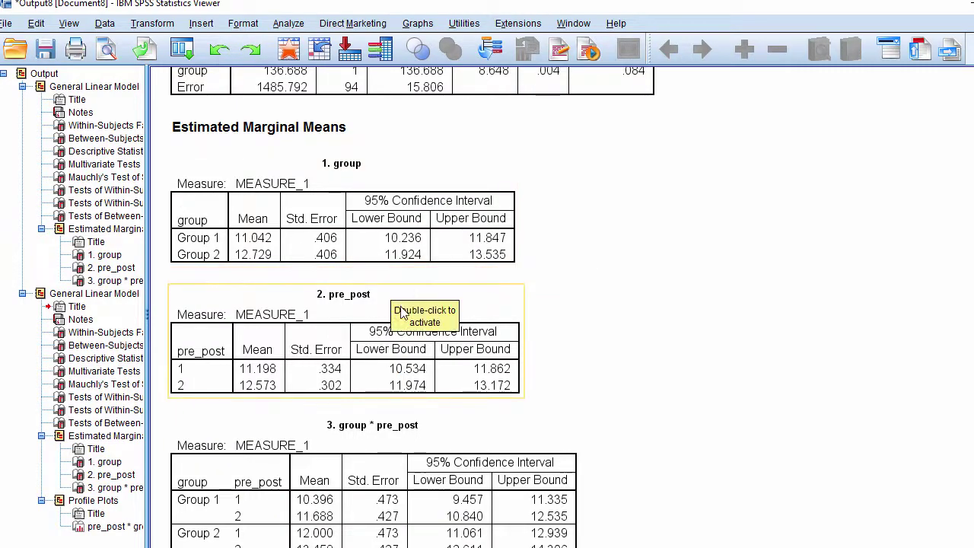
{"action": "scroll", "coordinate": [400, 302], "scroll_direction": "up", "scroll_amount": 5}
{"action": "scroll", "coordinate": [396, 303], "scroll_direction": "up", "scroll_amount": 10}
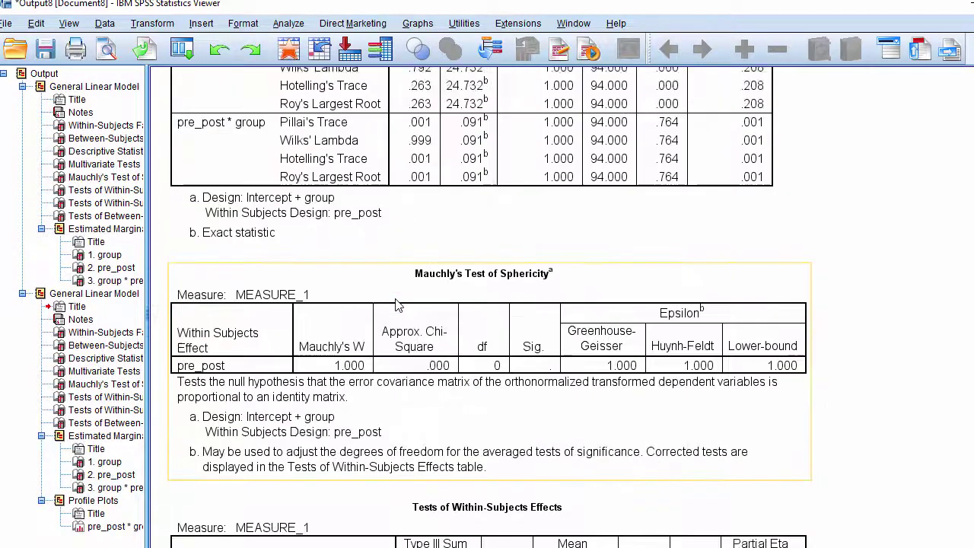
{"action": "scroll", "coordinate": [362, 261], "scroll_direction": "down", "scroll_amount": 15}
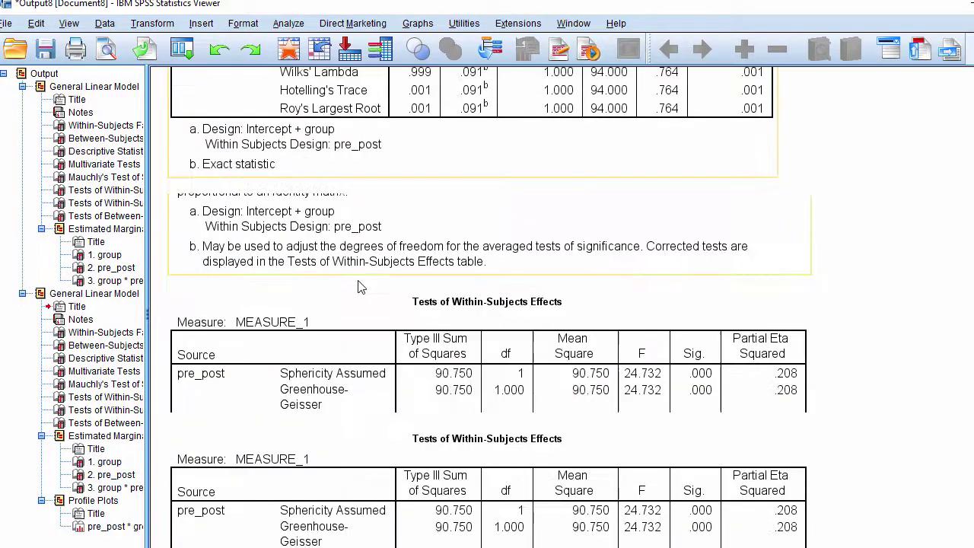
{"action": "scroll", "coordinate": [361, 287], "scroll_direction": "down", "scroll_amount": 2}
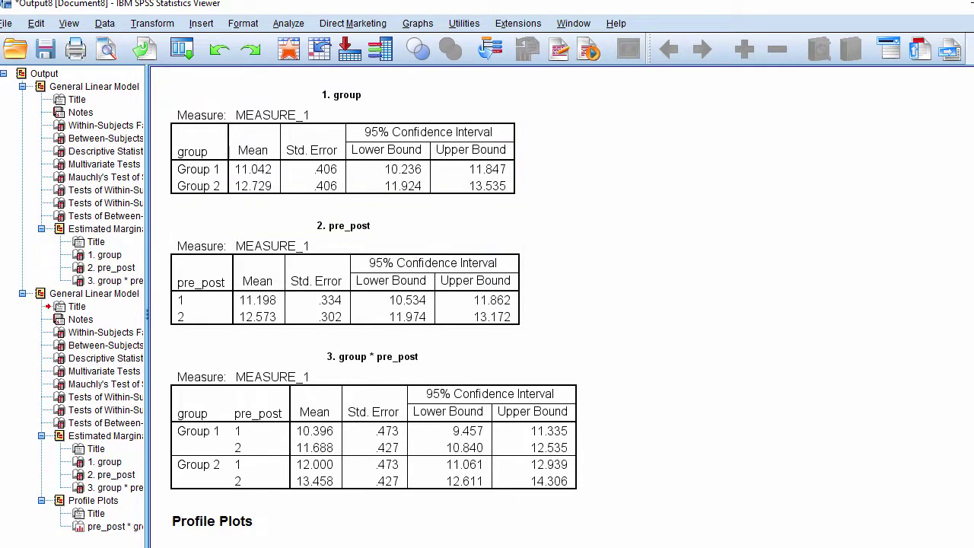
- Switch back to Calculator showing 2.812850511491857 and scroll the output up slightly
{"action": "key", "text": "alt+Tab"}
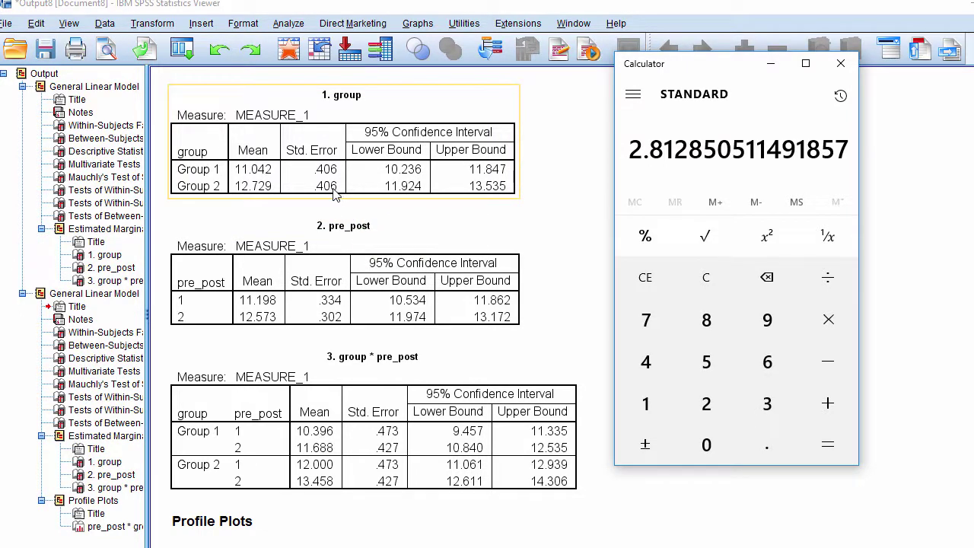
{"action": "scroll", "coordinate": [457, 198], "scroll_direction": "up", "scroll_amount": 3}
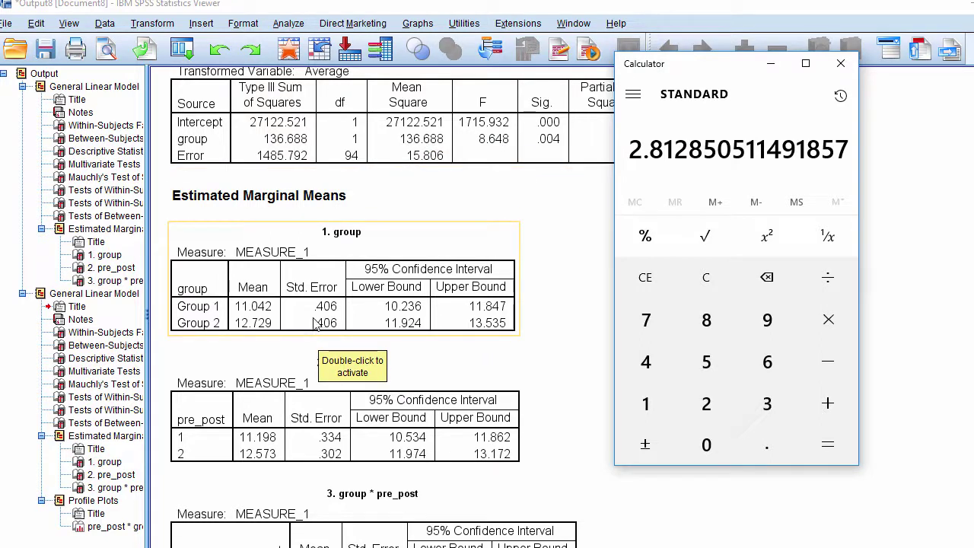
- Return to the SPSS Viewer and review Tests of Between-Subjects Effects (Error mean square 15.806, 94 df)
{"action": "left_click", "coordinate": [592, 296]}
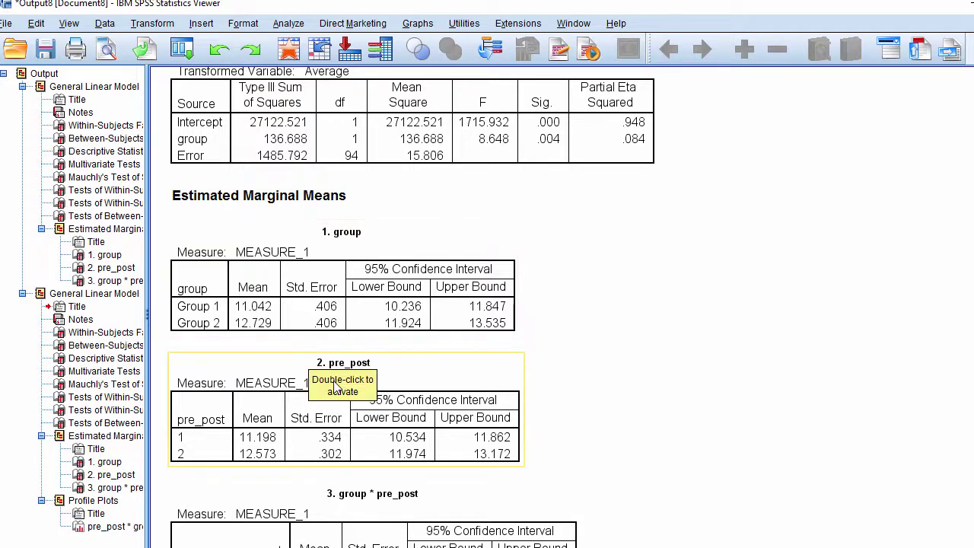
{"action": "scroll", "coordinate": [487, 228], "scroll_direction": "up", "scroll_amount": 2}
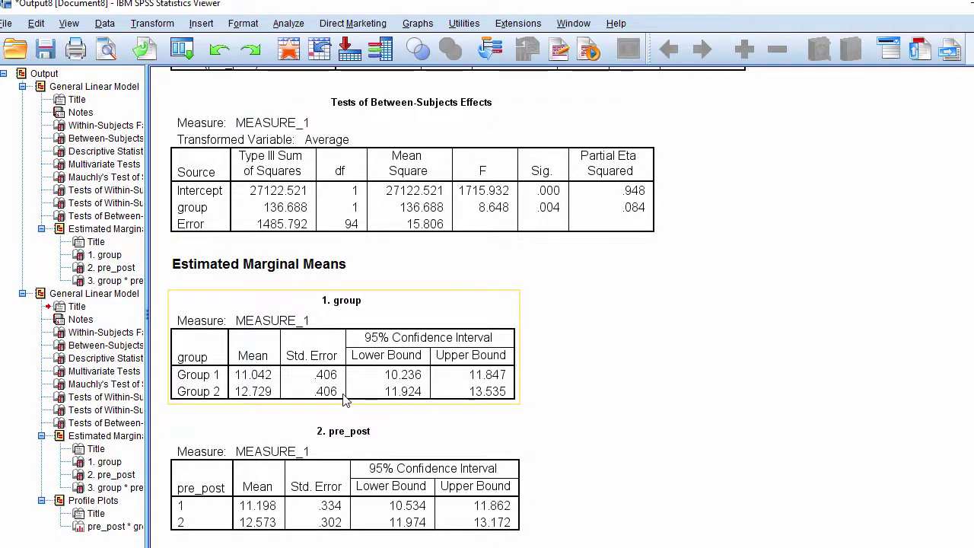
{"action": "scroll", "coordinate": [339, 393], "scroll_direction": "down", "scroll_amount": 2}
{"action": "scroll", "coordinate": [694, 389], "scroll_direction": "down", "scroll_amount": 4}
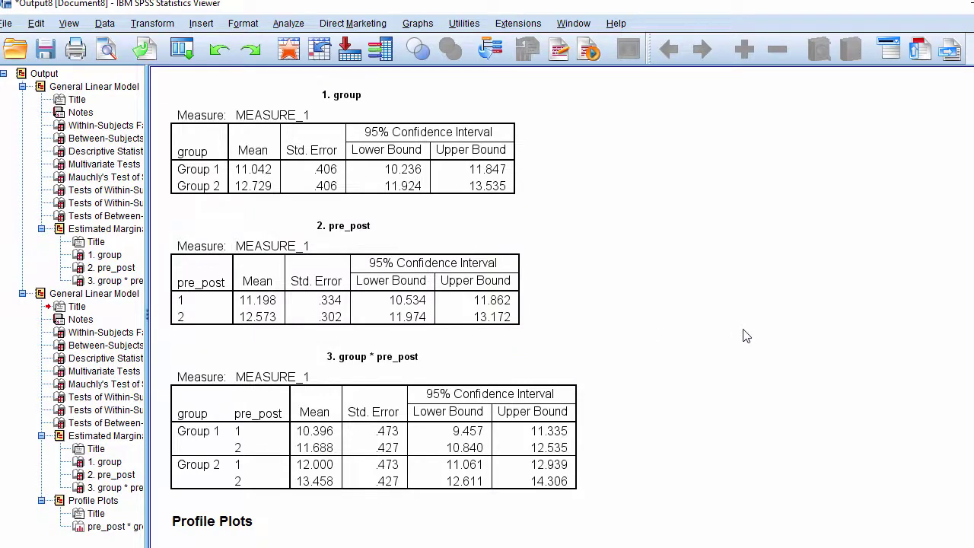
{"action": "scroll", "coordinate": [715, 338], "scroll_direction": "up", "scroll_amount": 5}
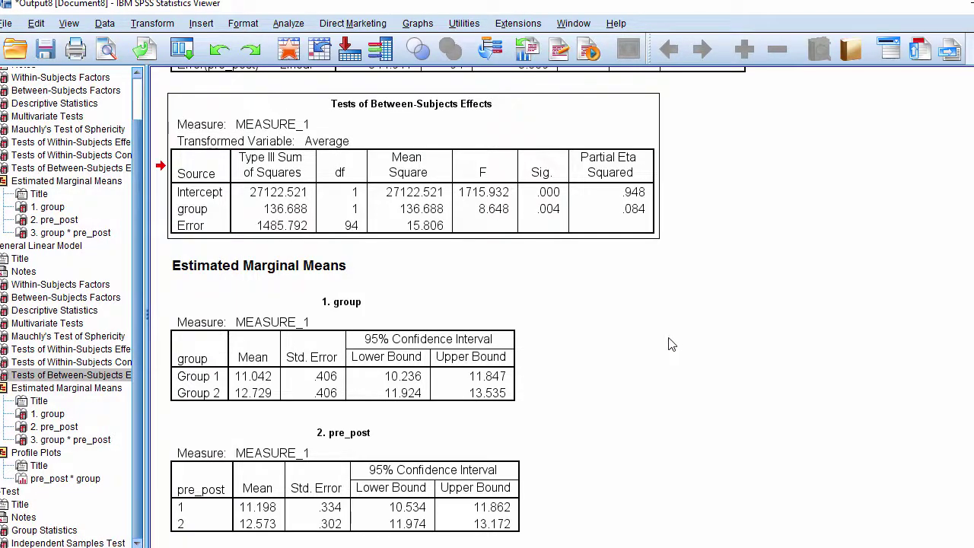